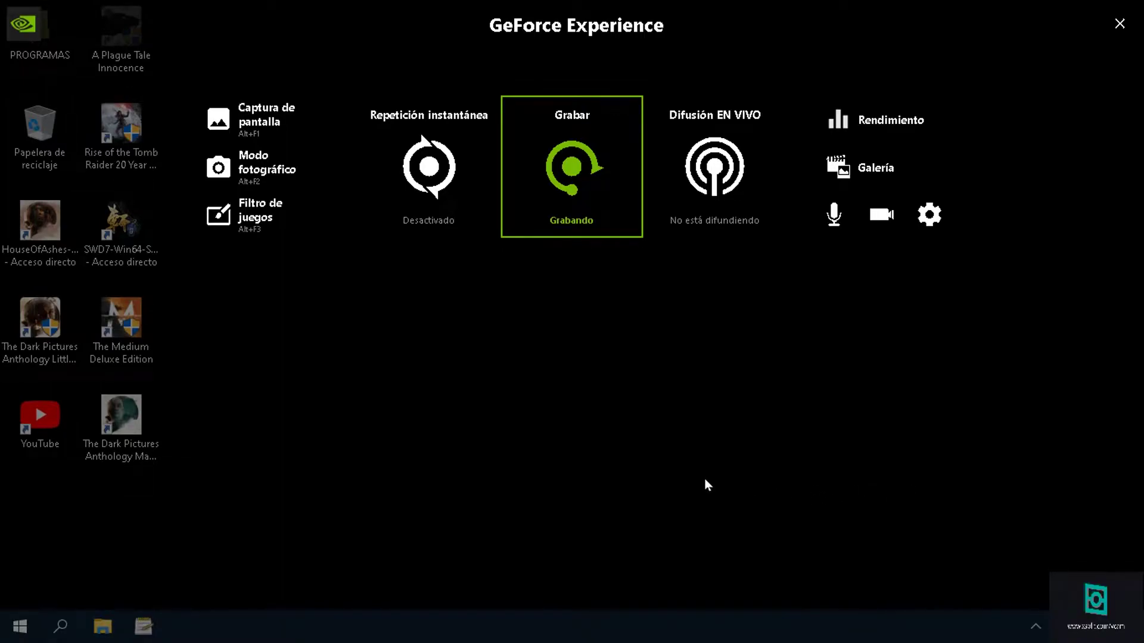
Step: Launch Wallpaper Engine 1.3.141 from the PROGRAMAS desktop folder and close the folder window
key("alt+z")
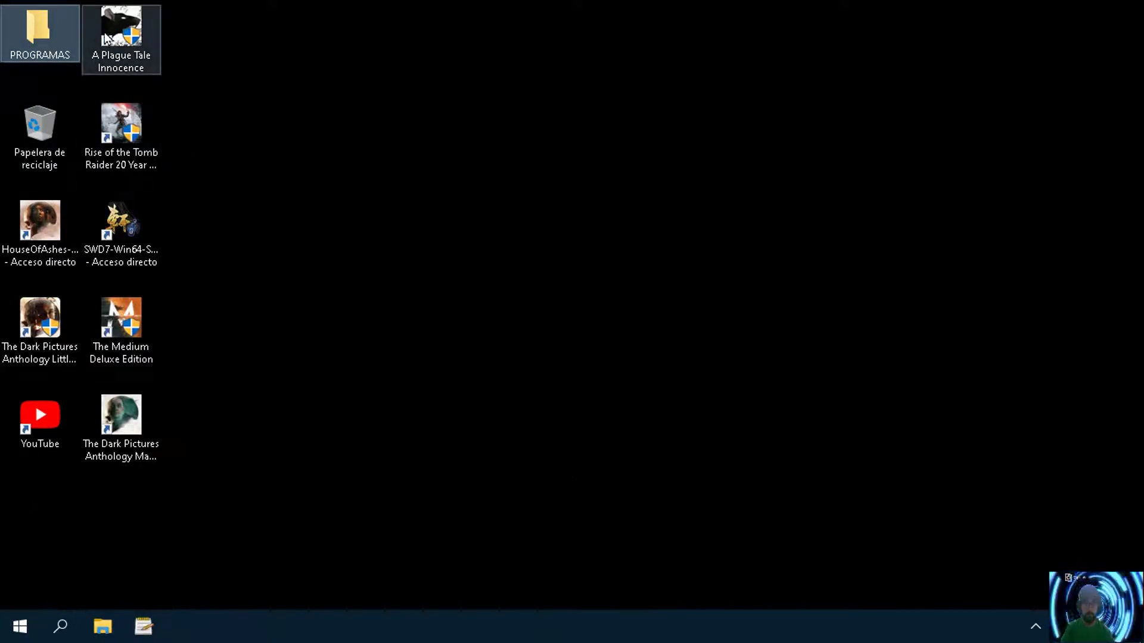
double_click(56, 45)
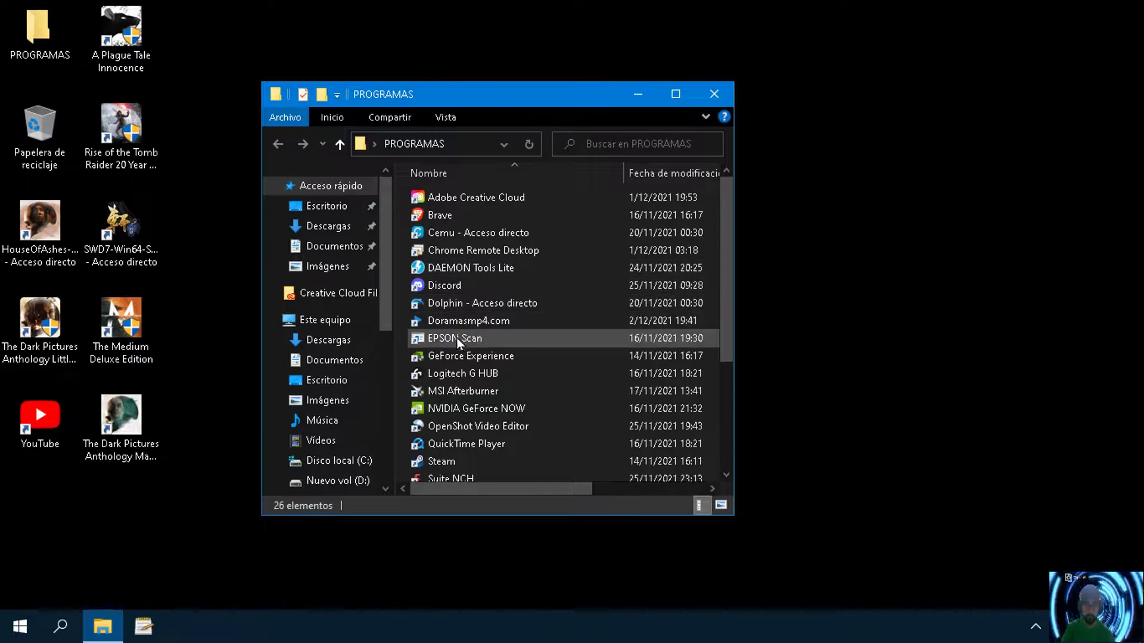
scroll(463, 366, "down", 1)
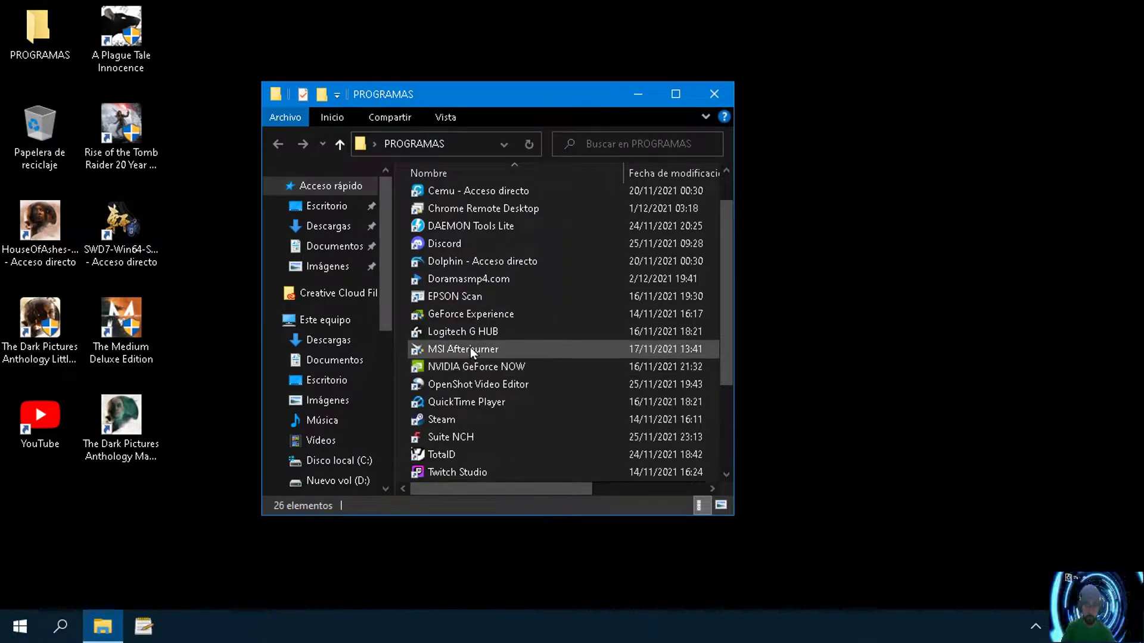
scroll(463, 437, "down", 3)
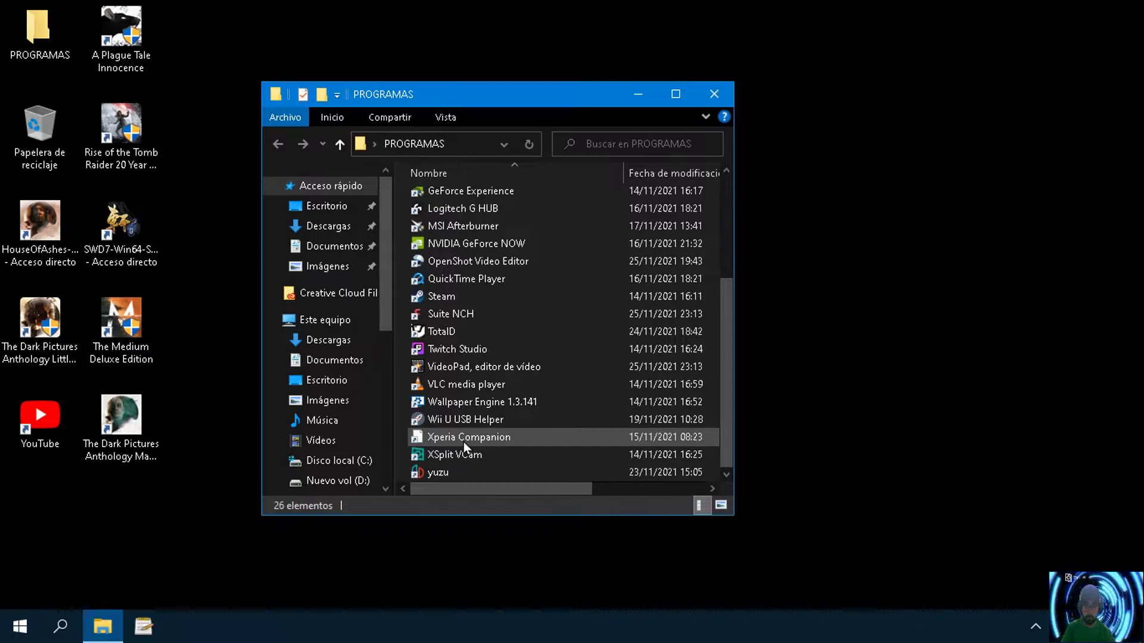
scroll(465, 444, "up", 1)
left_click(463, 443)
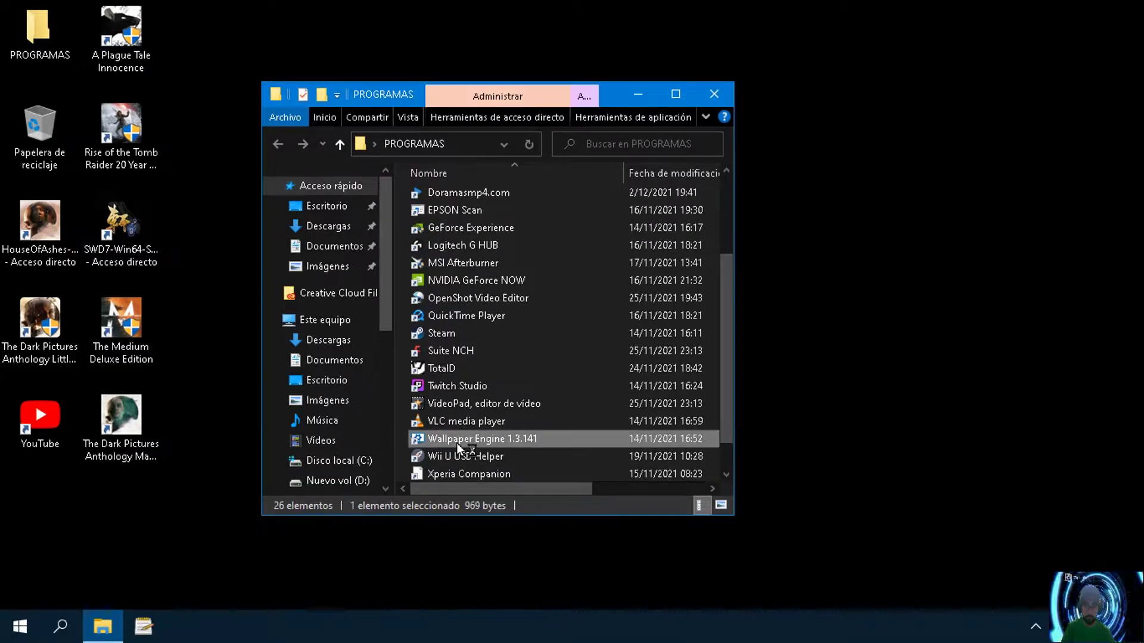
left_click(707, 93)
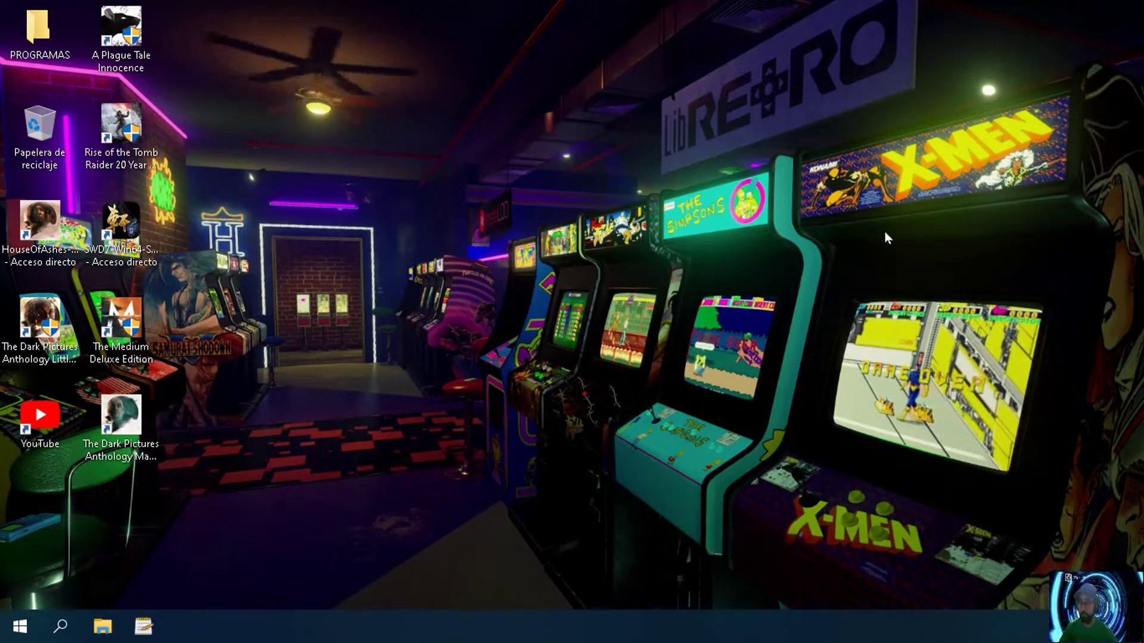
Step: Open the installation location of The Dark Pictures Anthology Little Hope from its desktop shortcut
left_click(143, 426)
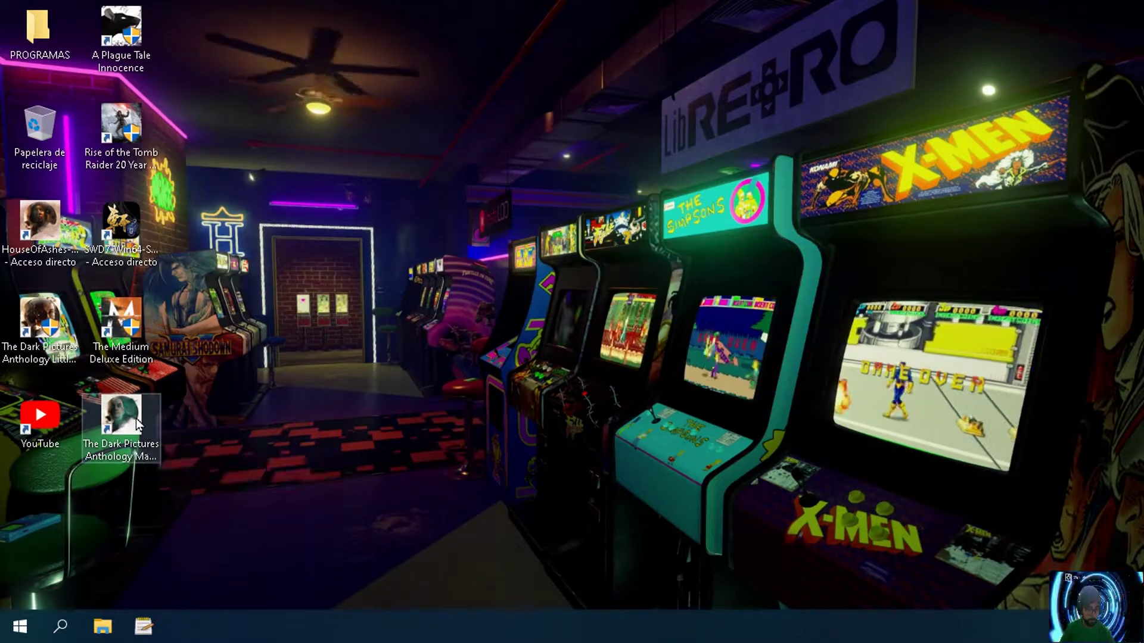
left_click(39, 357)
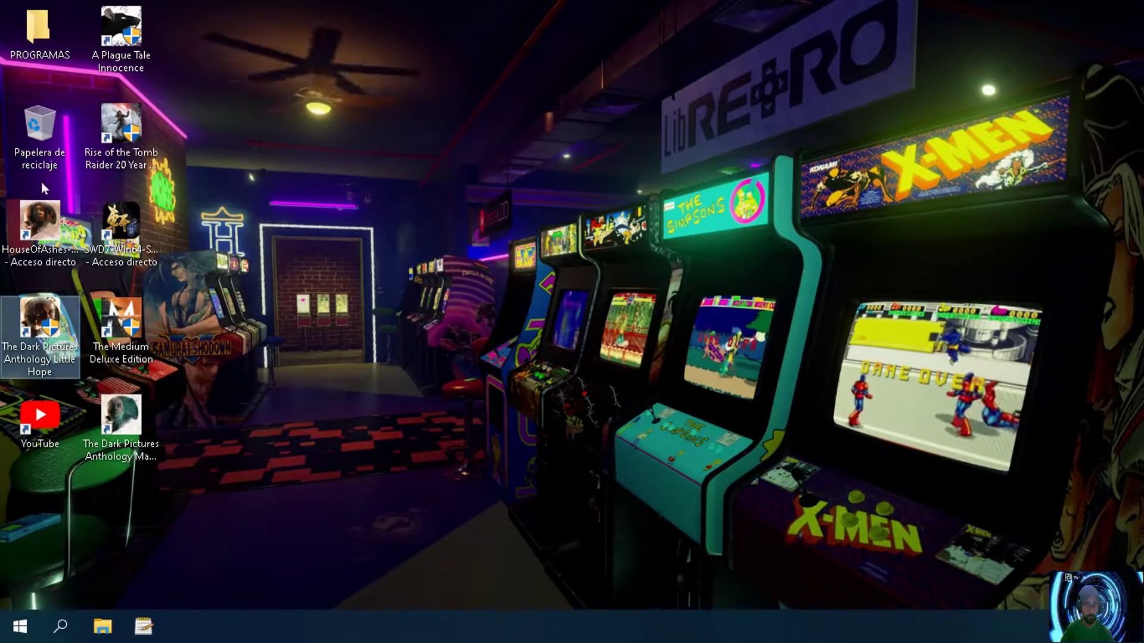
right_click(46, 334)
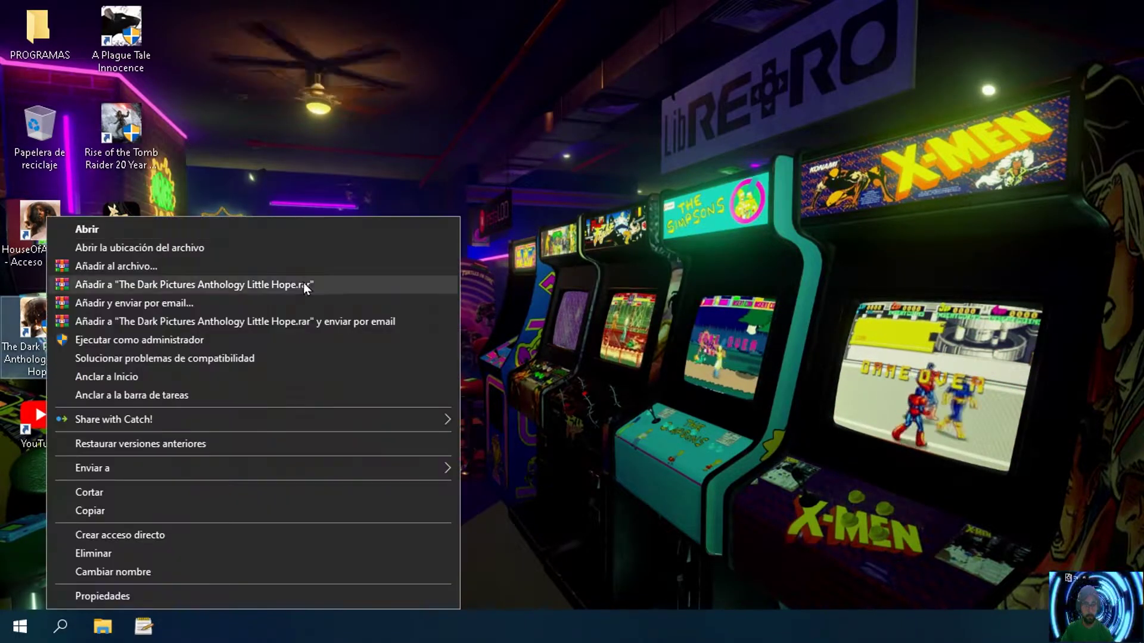
left_click(292, 248)
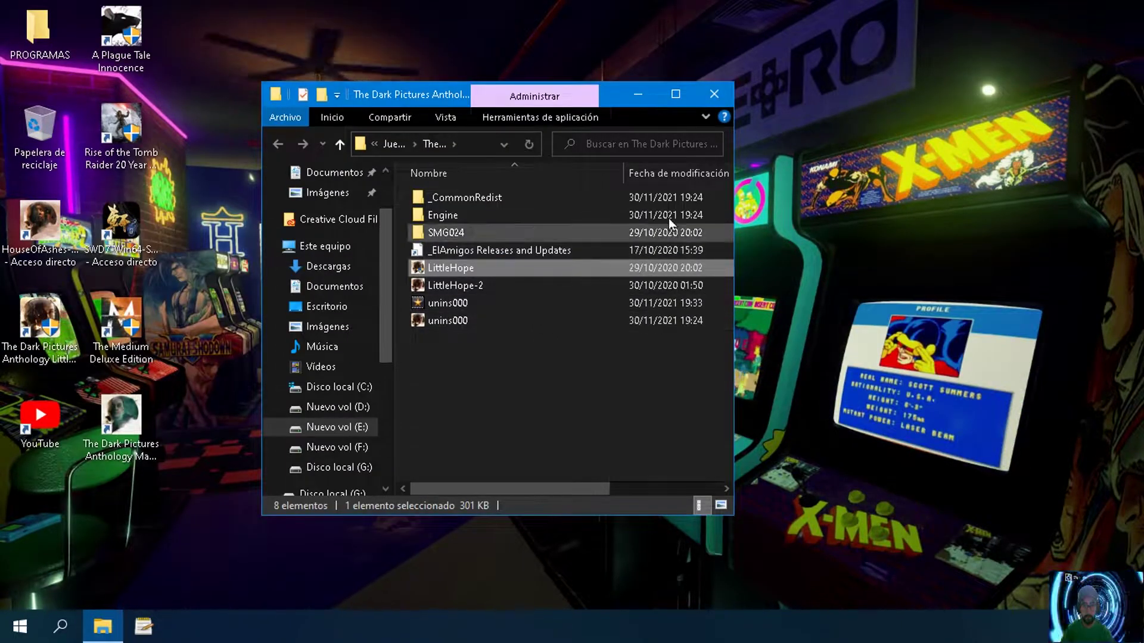
left_click(646, 101)
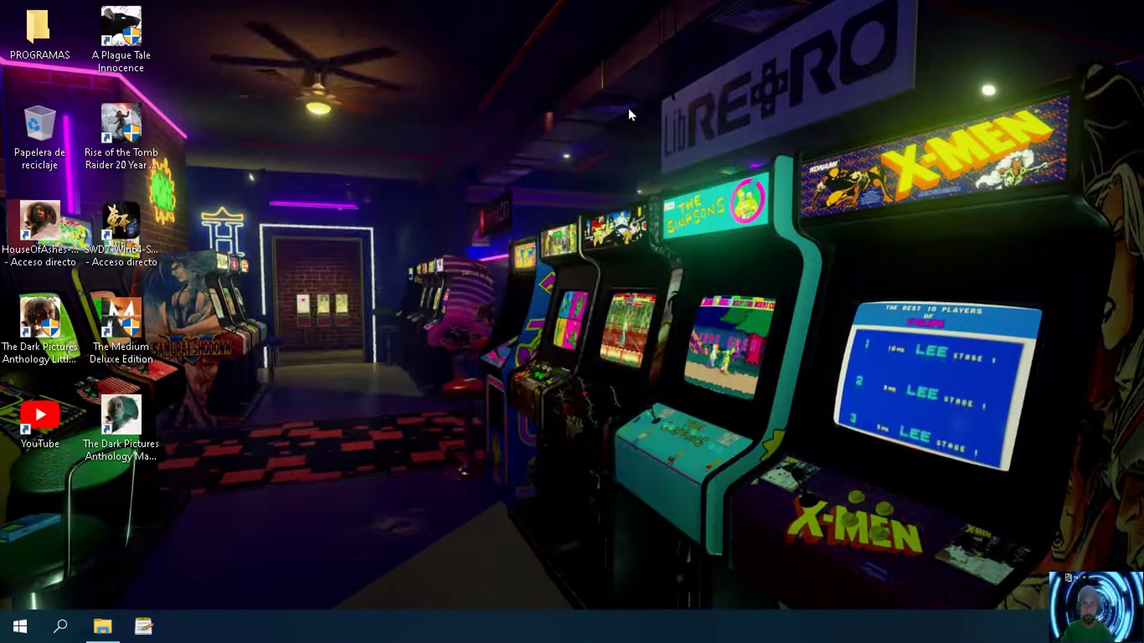
left_click(102, 625)
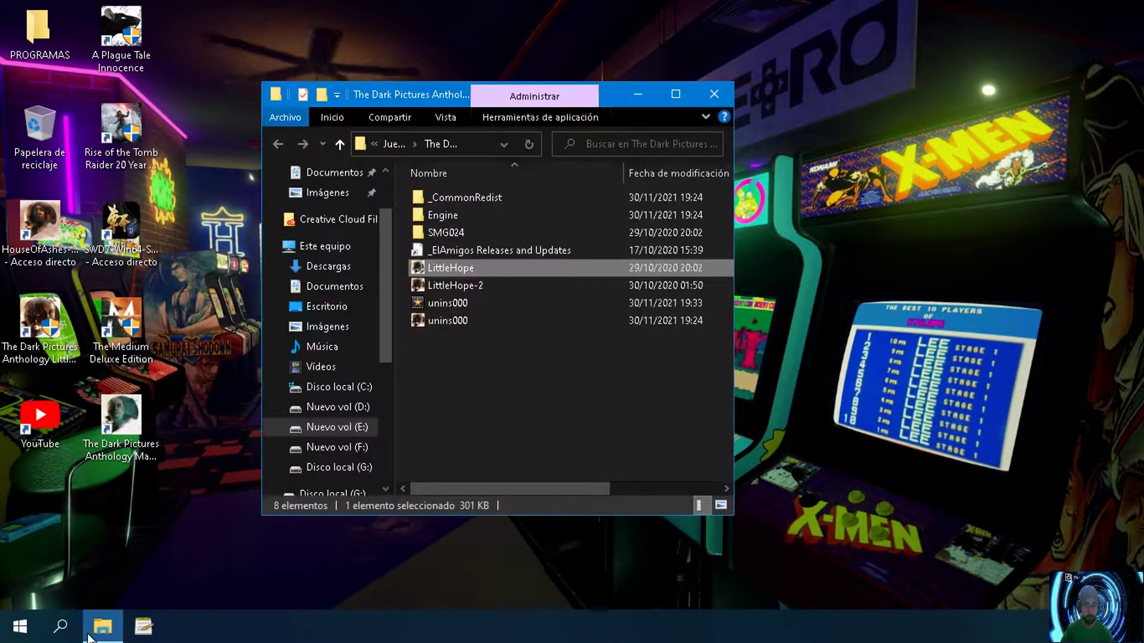
Step: Raise the preamplification gain to 20 dB in Equalizer APO Configuration Editor and close it
left_click(138, 631)
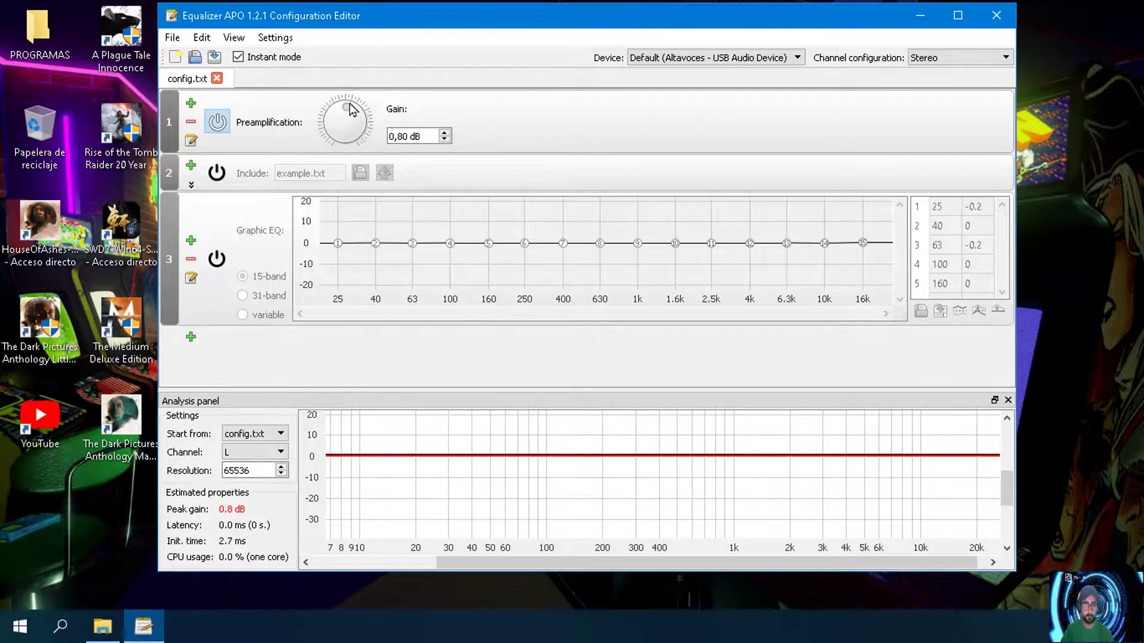
left_click_drag(351, 110, 369, 164)
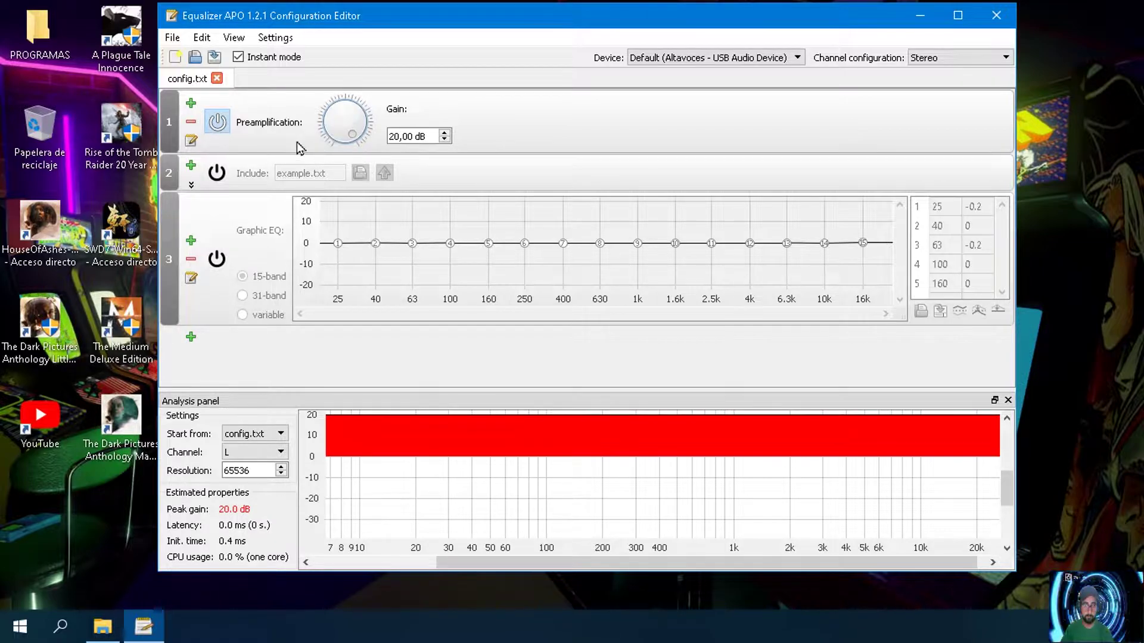
left_click(991, 22)
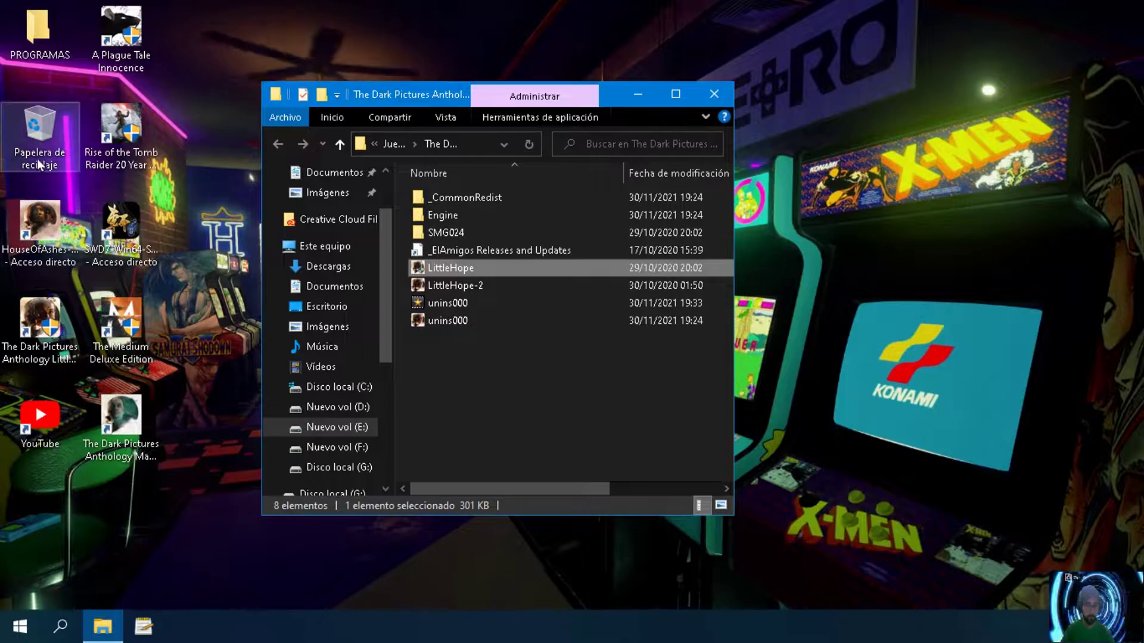
Step: Run ReShade_Setup_4.9.1 from the HERRAMIENTAS folder on drive F:
left_click(47, 59)
double_click(47, 58)
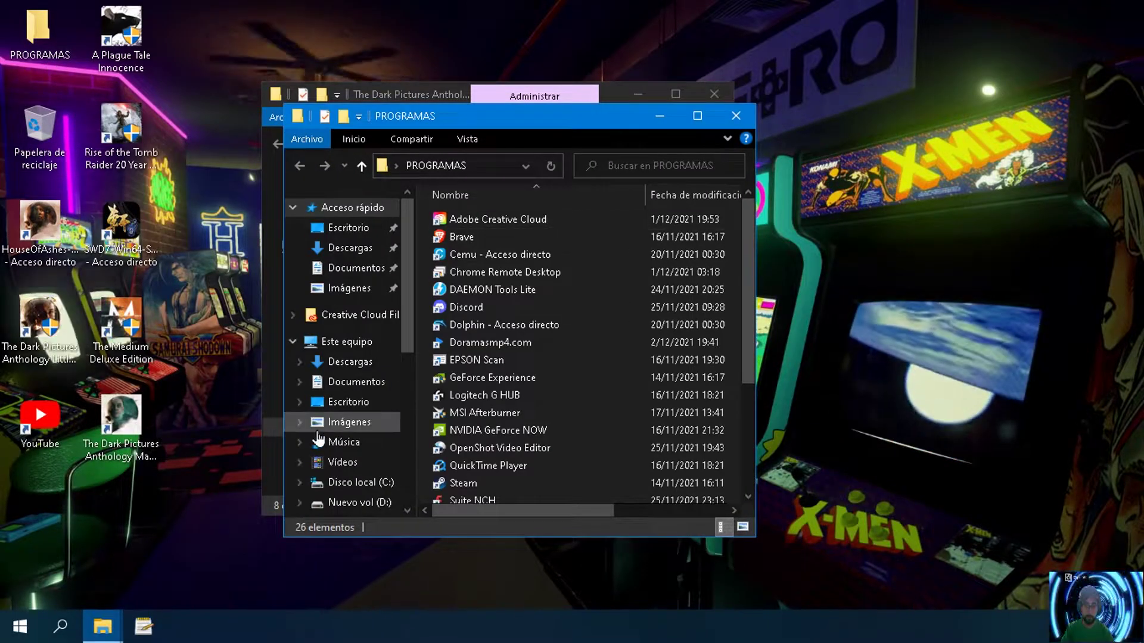
left_click(346, 341)
double_click(534, 408)
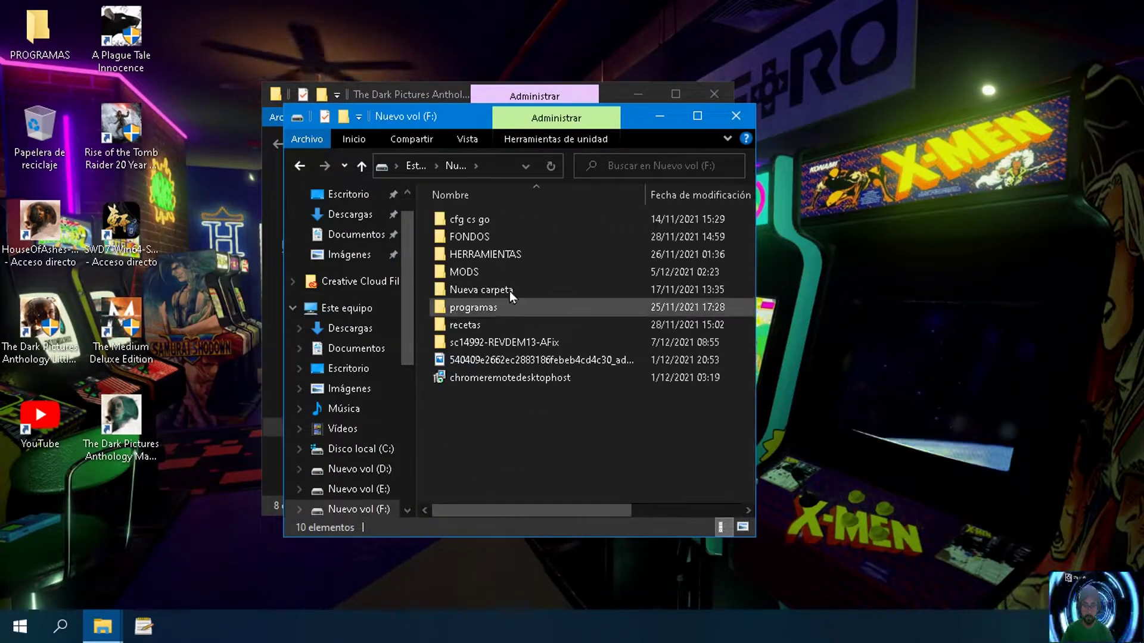
double_click(492, 257)
double_click(502, 343)
left_click(605, 328)
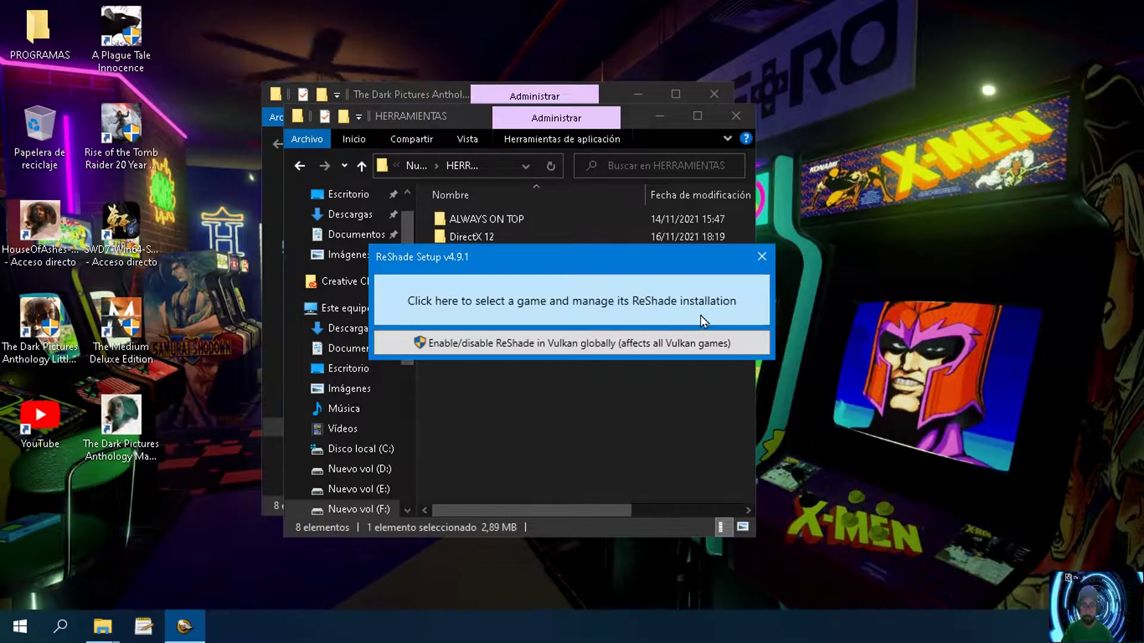
Step: Start selecting a game for the ReShade installation and look through the Juegos folder on drive G:
left_click(701, 320)
left_click(742, 489)
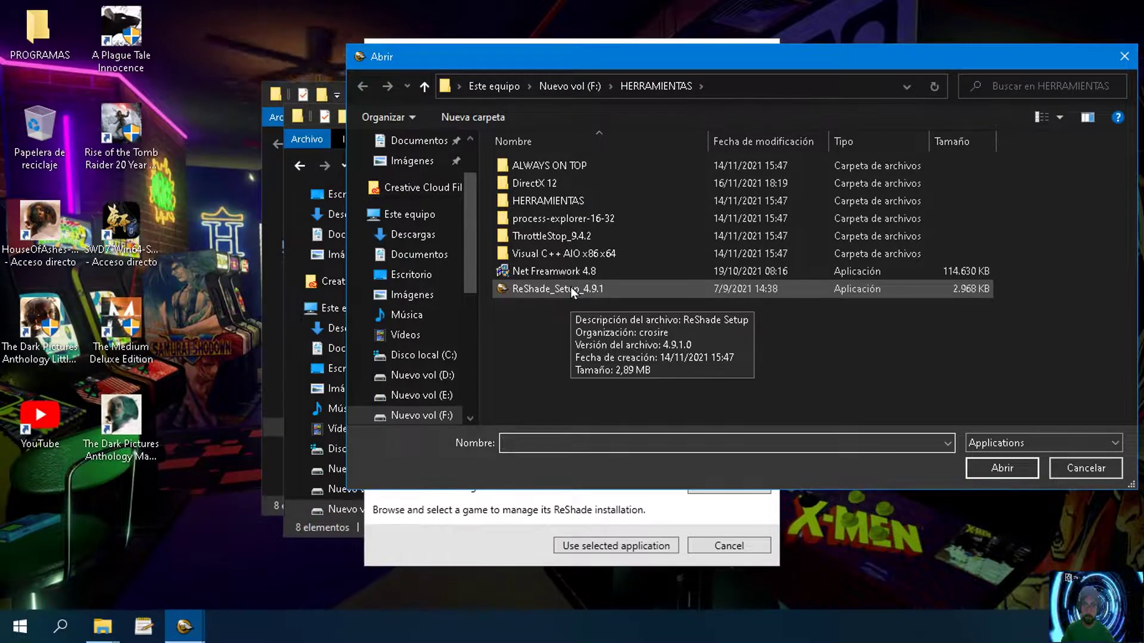
scroll(445, 419, "down", 1)
left_click(444, 416)
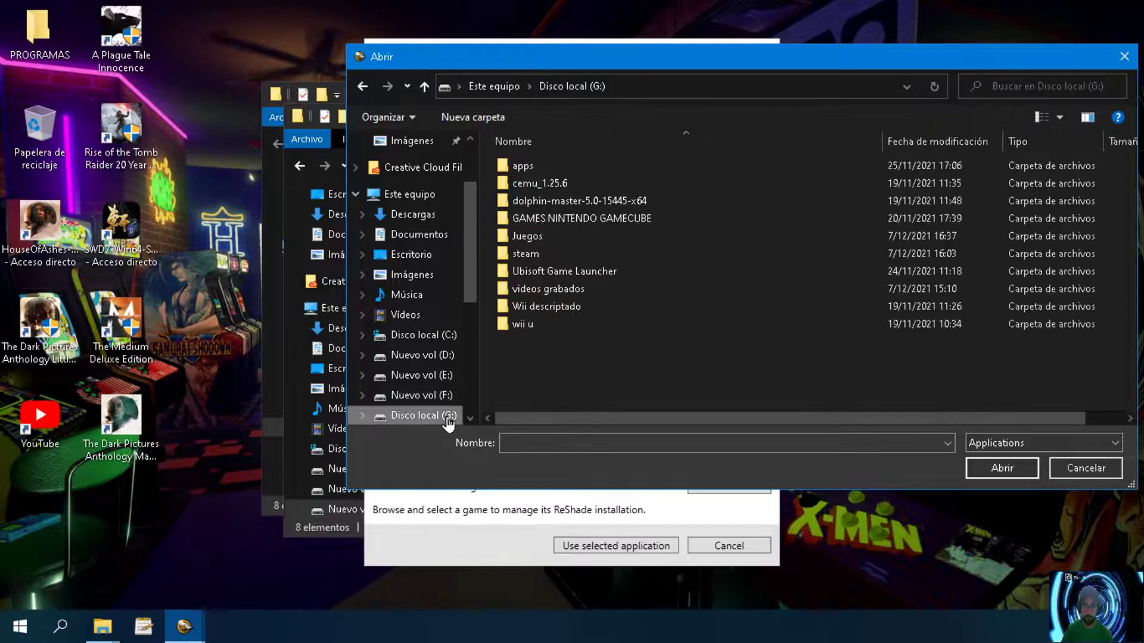
double_click(544, 236)
scroll(609, 339, "down", 5)
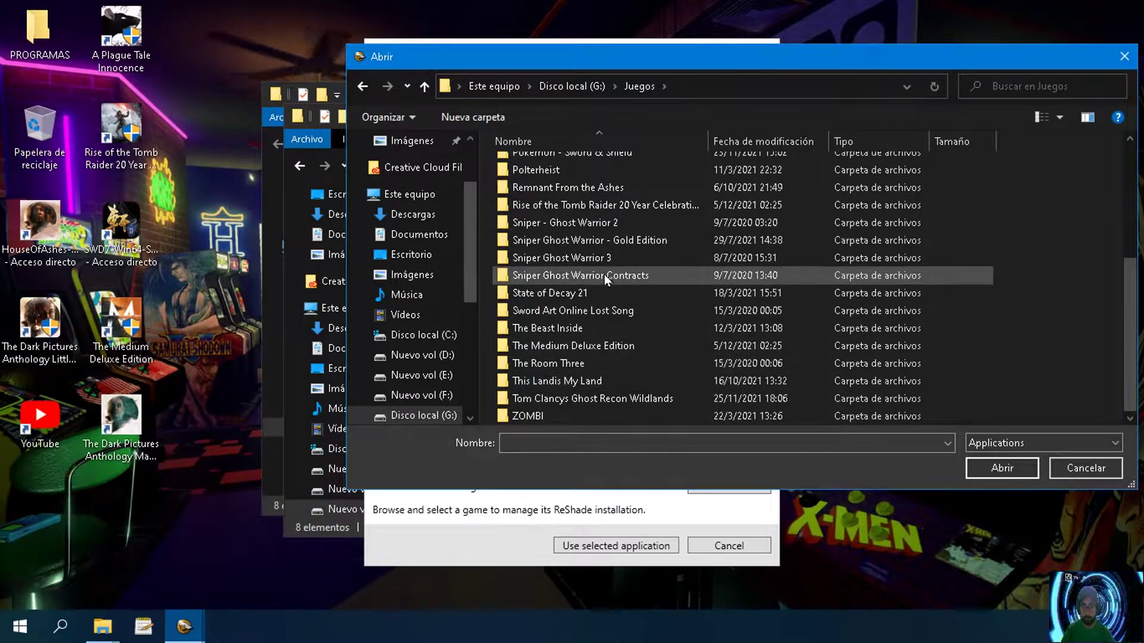
scroll(621, 363, "up", 2)
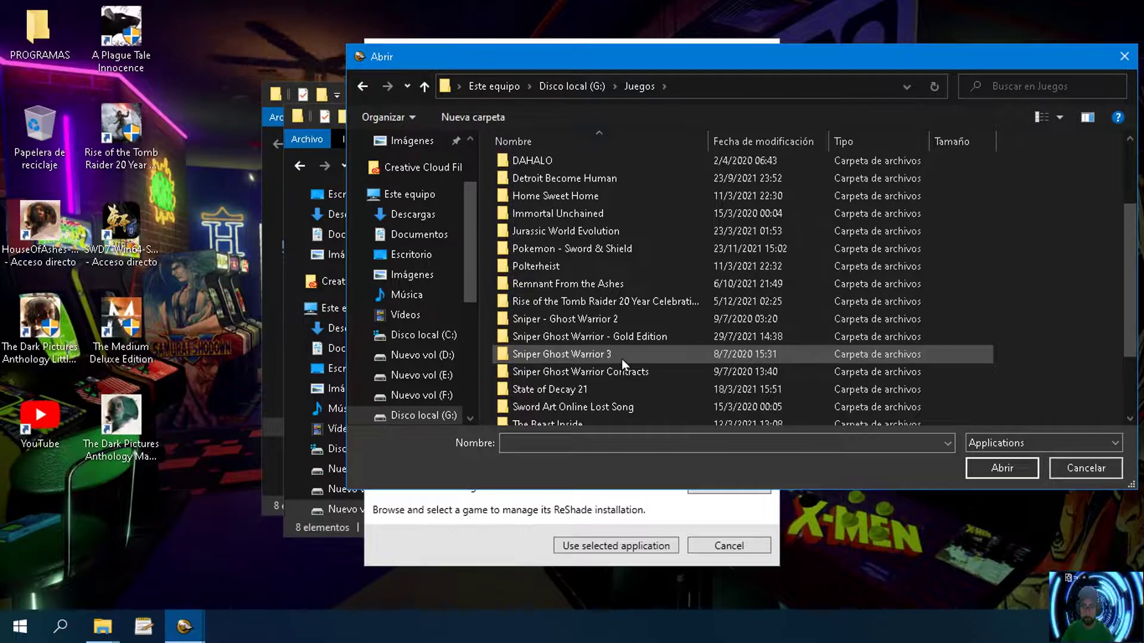
scroll(621, 359, "up", 2)
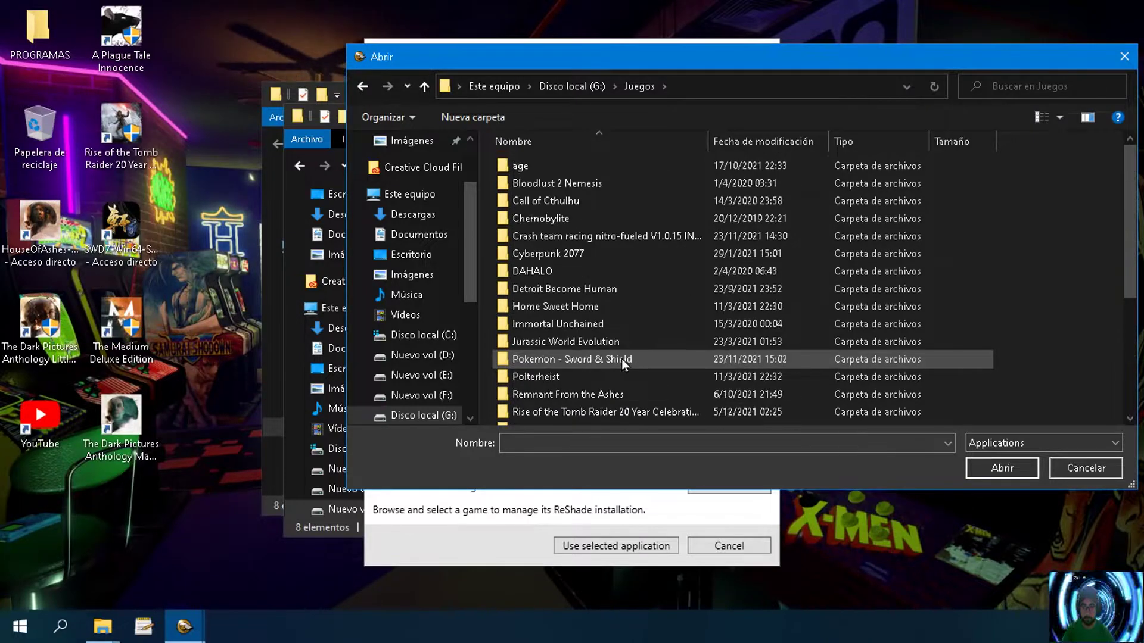
Step: Browse on drive E: to the Binaries\Win64 folder inside SMG024 of The Dark Pictures Anthology Little Hope
left_click(421, 375)
double_click(557, 163)
scroll(629, 361, "down", 6)
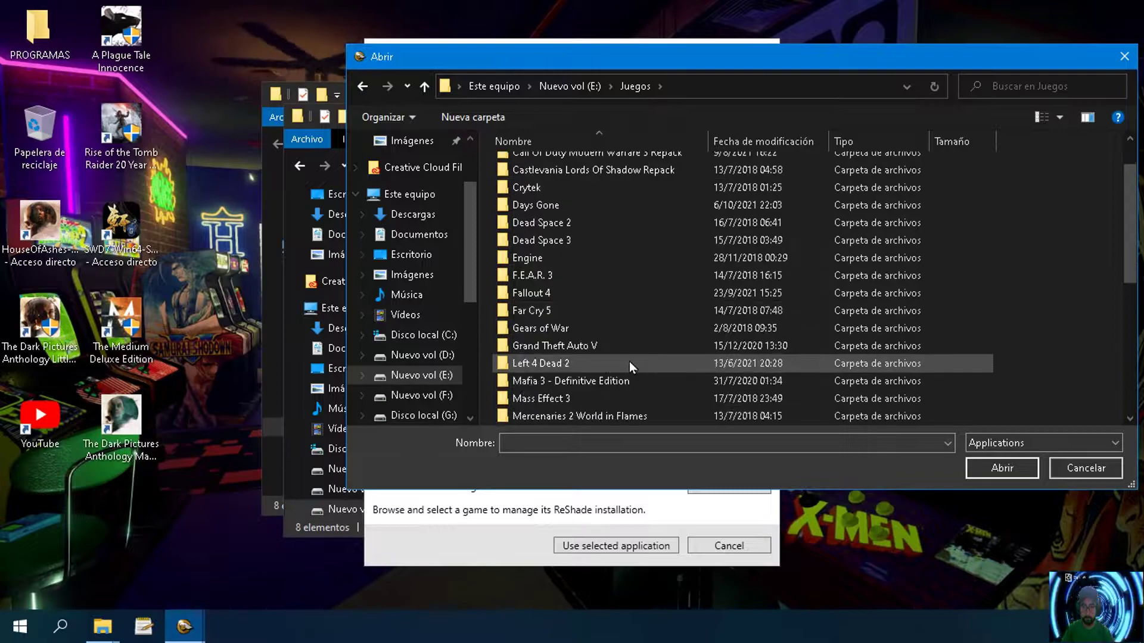
double_click(638, 352)
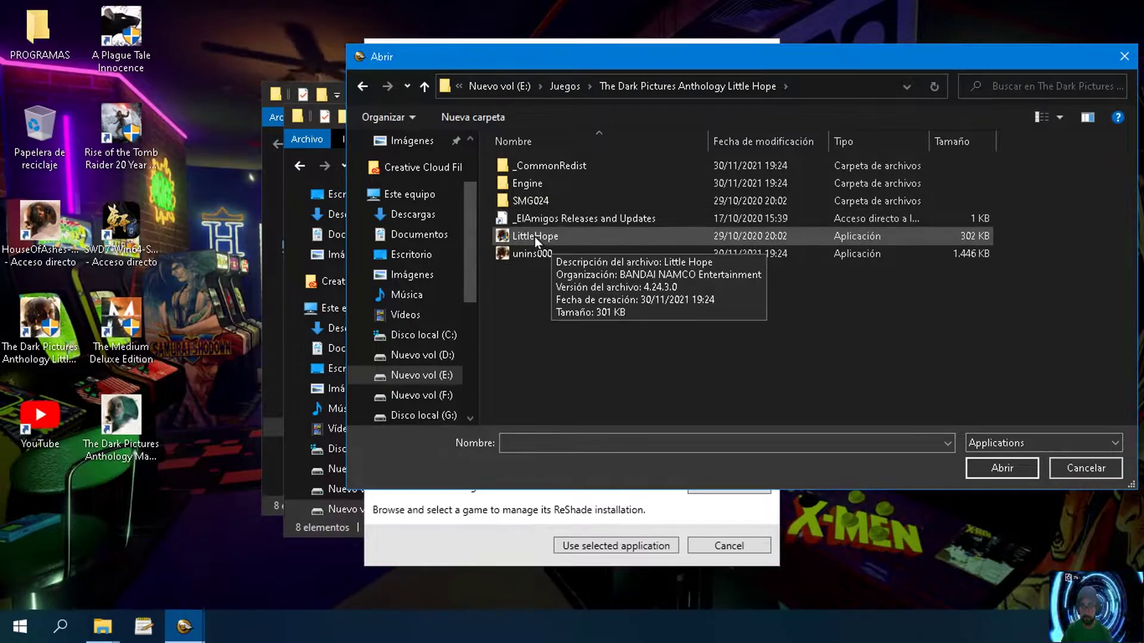
double_click(555, 201)
double_click(548, 170)
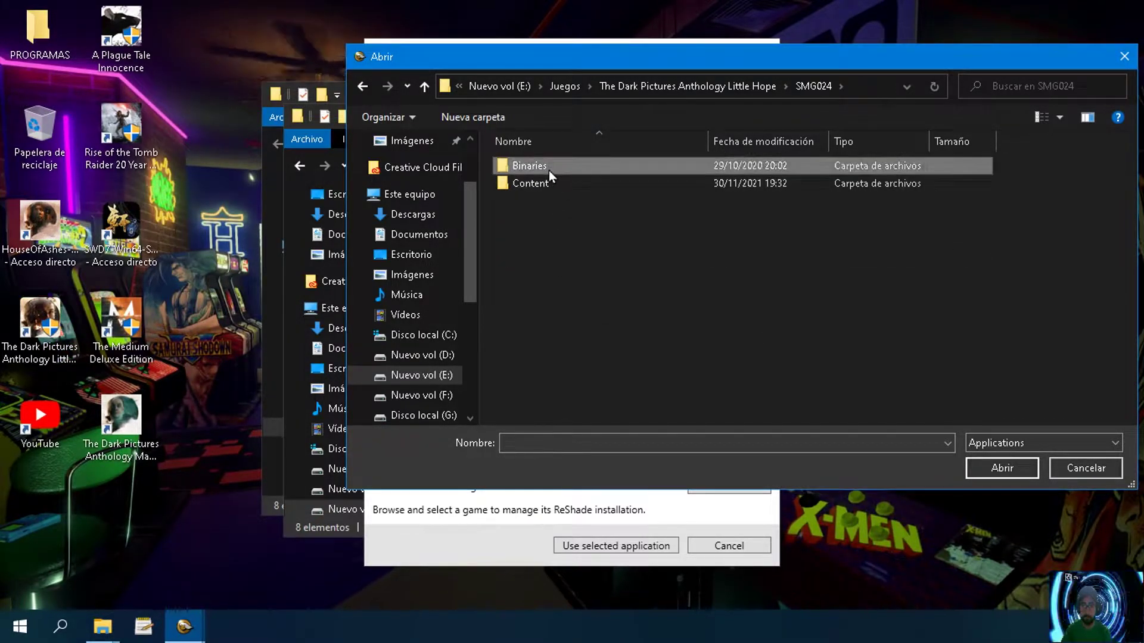
double_click(548, 171)
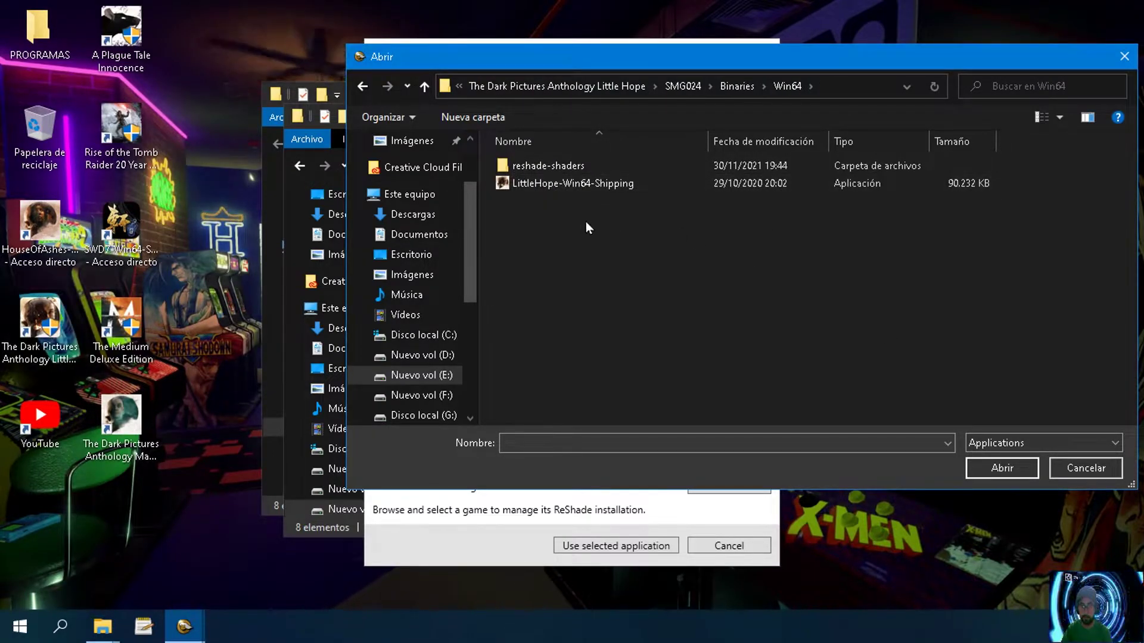
Step: Cancel the game selection and close the ReShade setup
left_click(1082, 471)
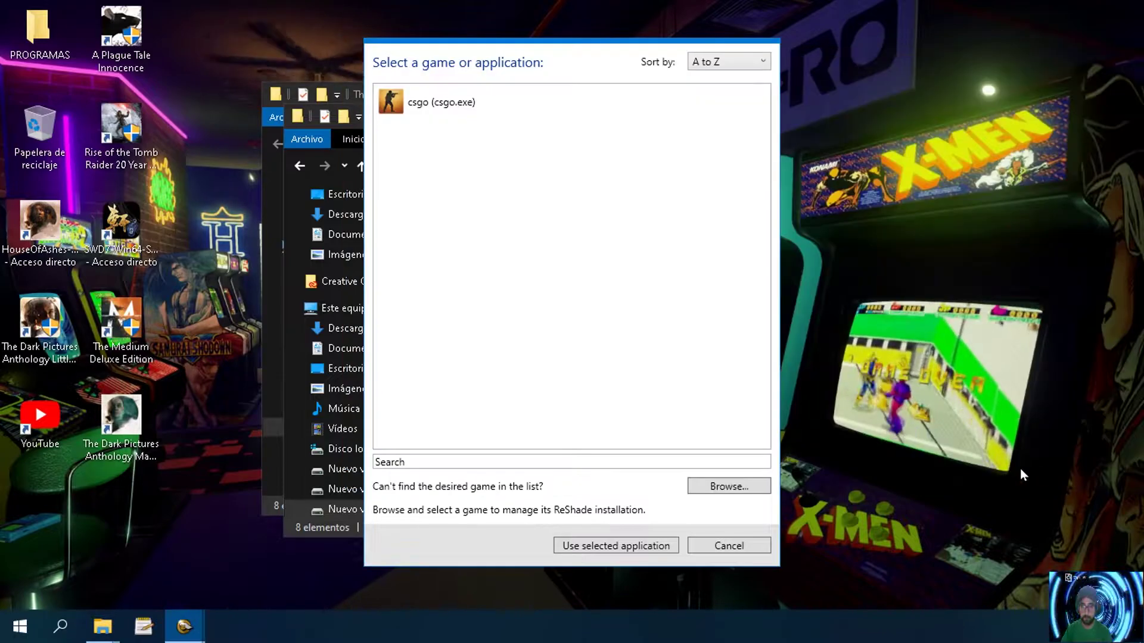
left_click(722, 545)
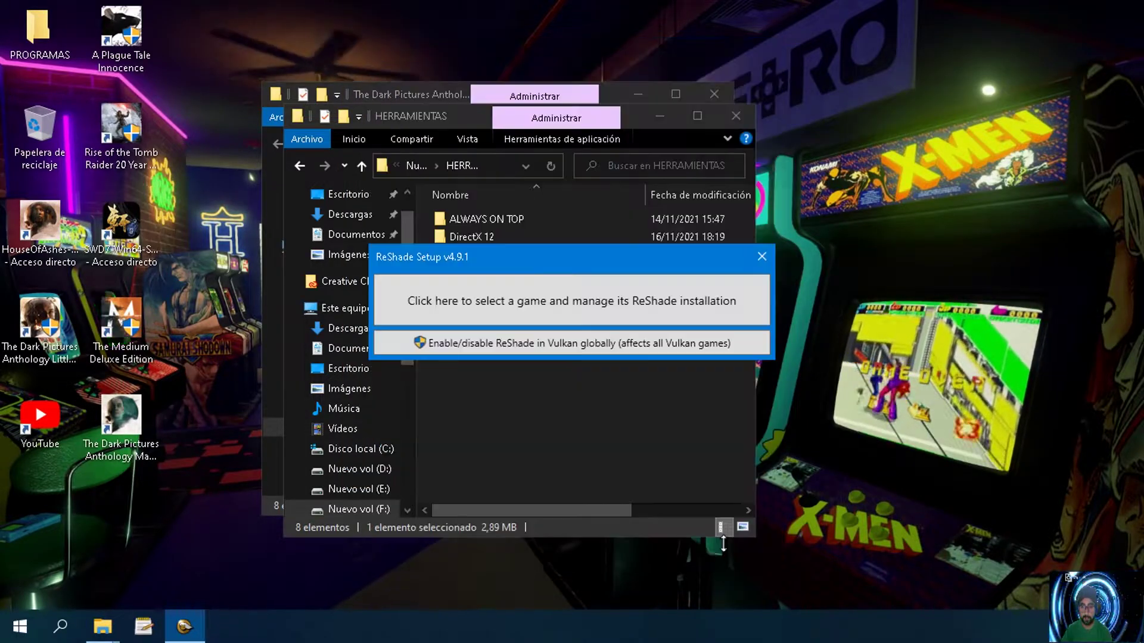
left_click(762, 256)
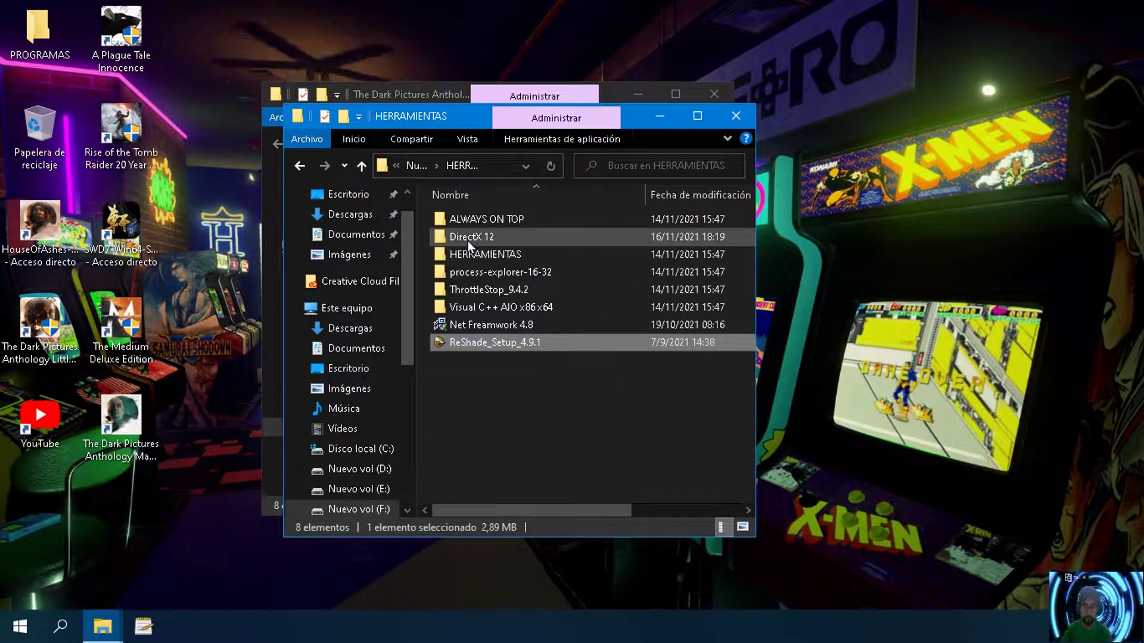
Step: Open the MODS folder on drive F: and go to its ReShade preset files
scroll(382, 482, "down", 1)
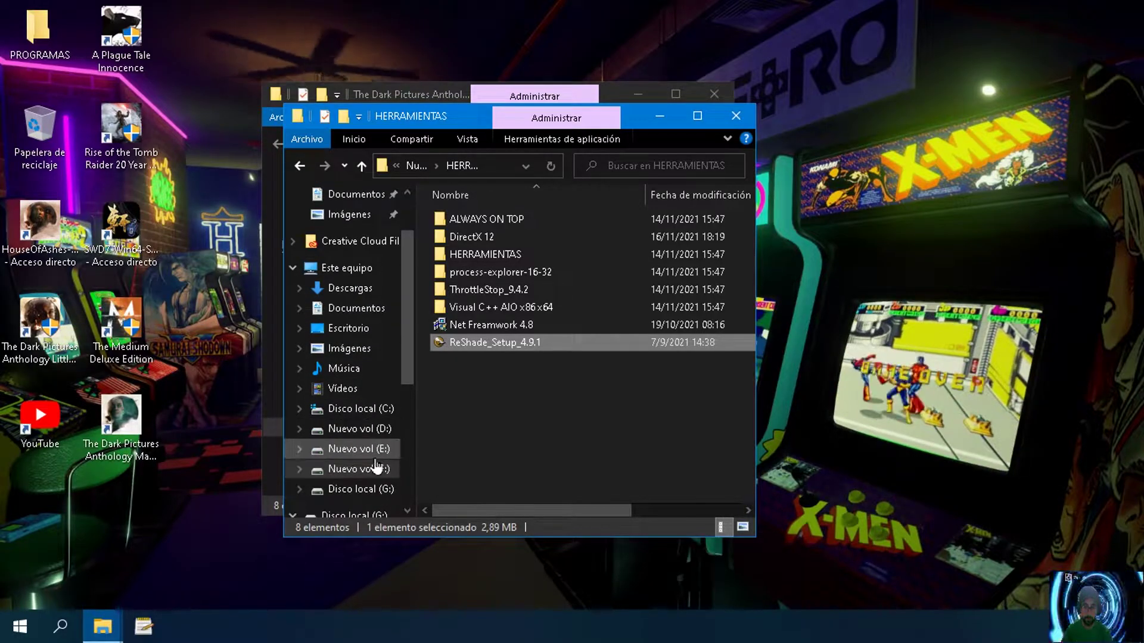
left_click(382, 471)
double_click(504, 273)
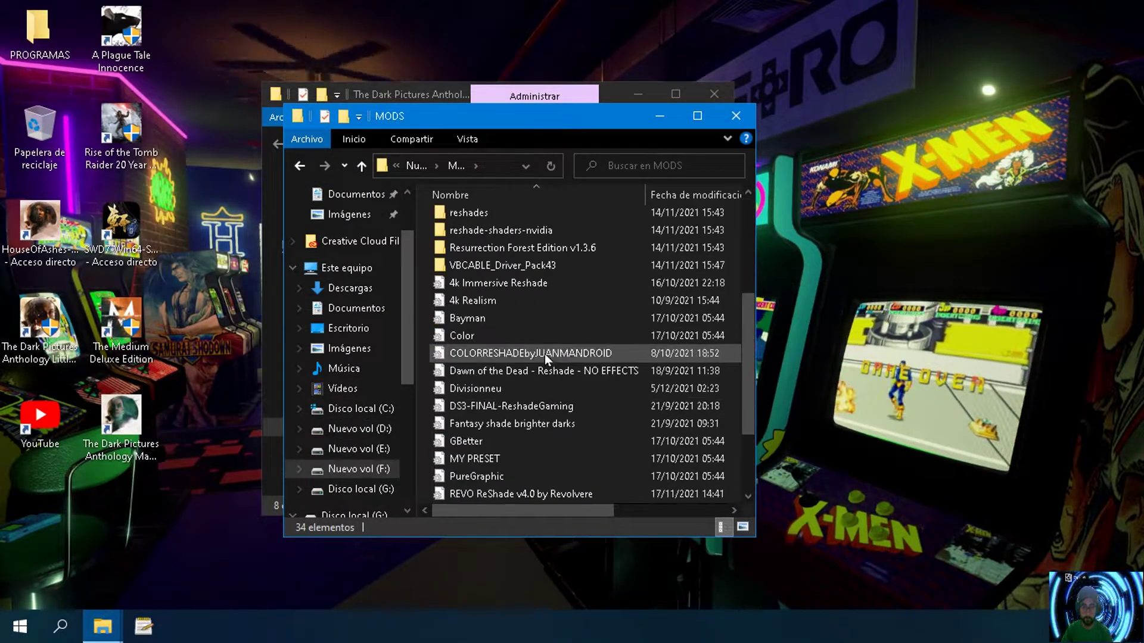
scroll(545, 354, "down", 2)
Step: Maximize the MODS folder window and widen the Nombre and Tipo columns
left_click(697, 115)
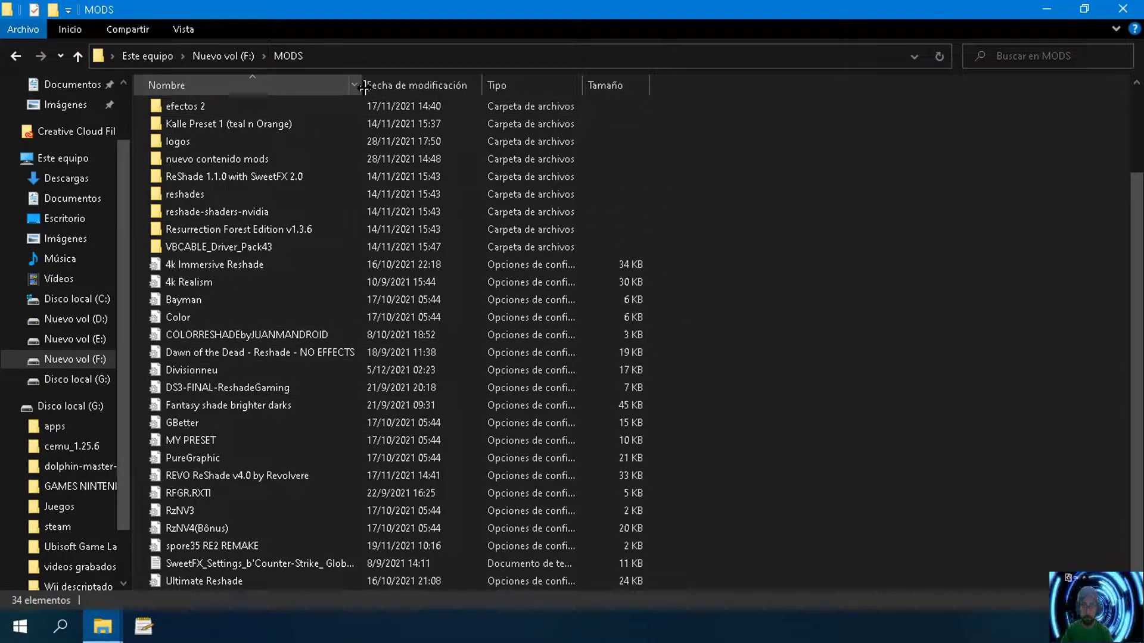
left_click_drag(363, 88, 409, 88)
left_click_drag(629, 83, 877, 83)
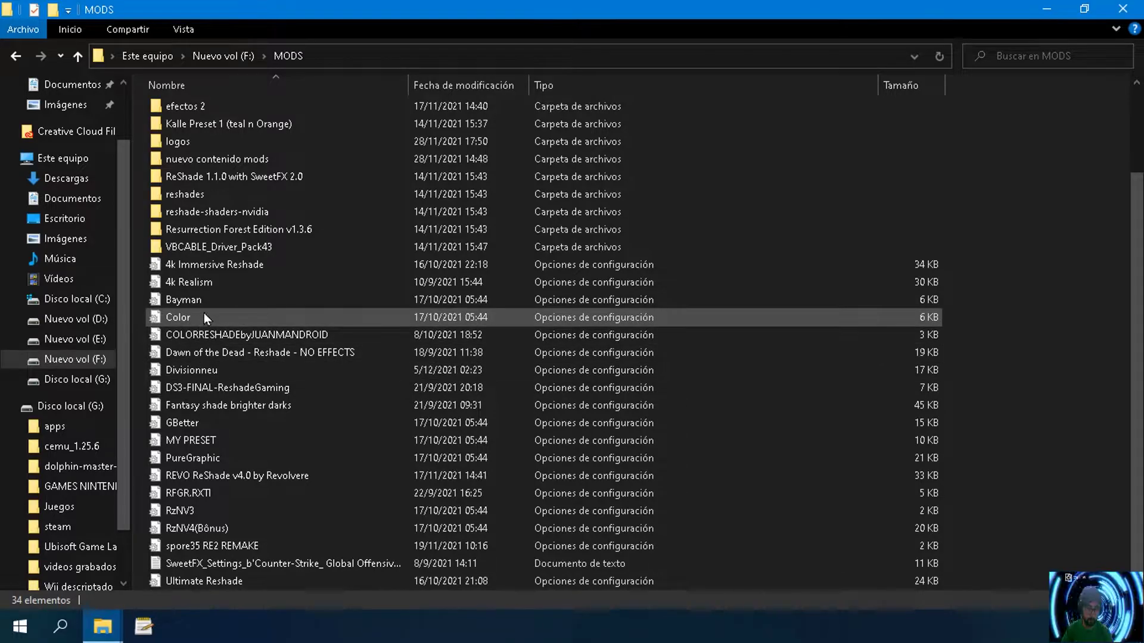
Step: Copy the COLORRESHADEbyJUANMANDROID preset file from the MODS folder and close that folder window
left_click(212, 331)
right_click(212, 331)
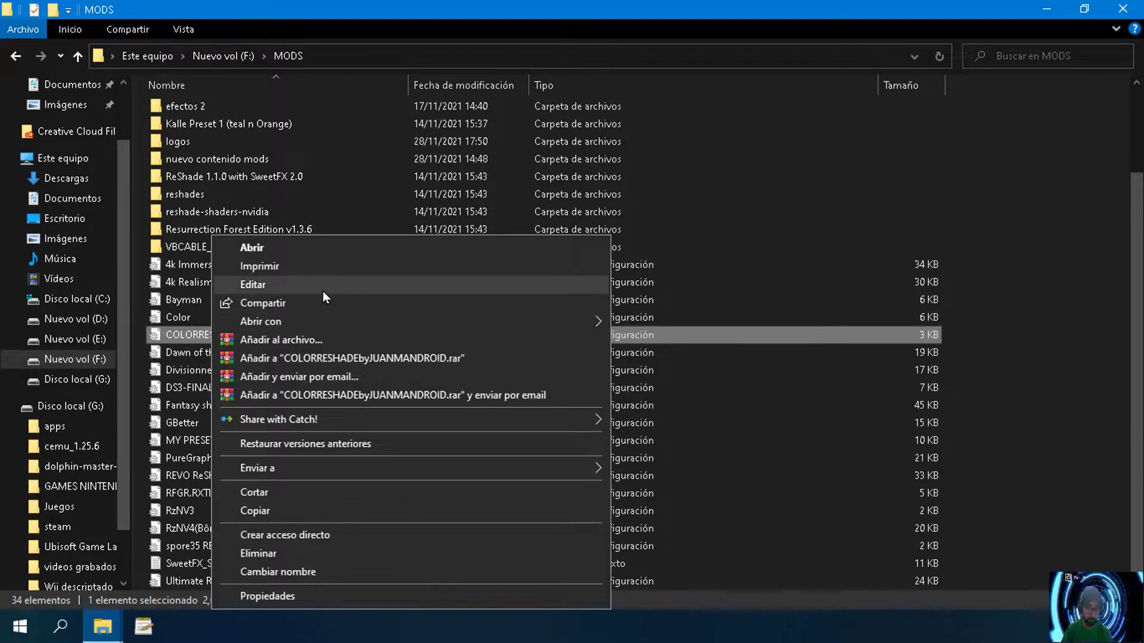
left_click(313, 509)
left_click(1124, 10)
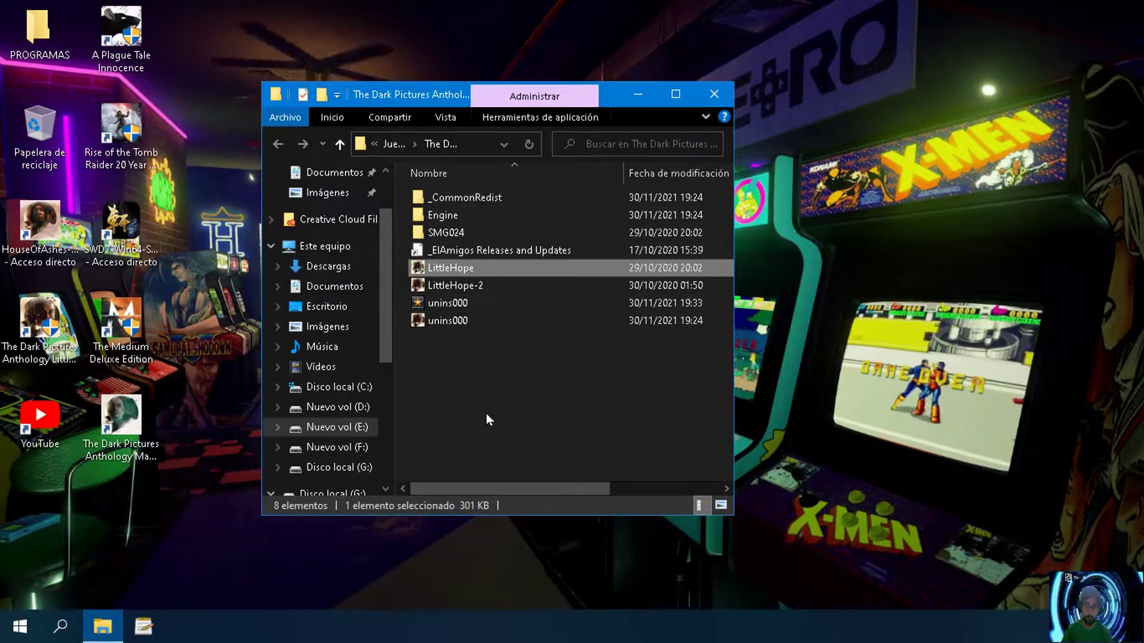
Step: Open SMG024\Binaries\Win64 in the Little Hope game folder and paste the copied preset file there
left_click(472, 219)
double_click(471, 231)
double_click(469, 197)
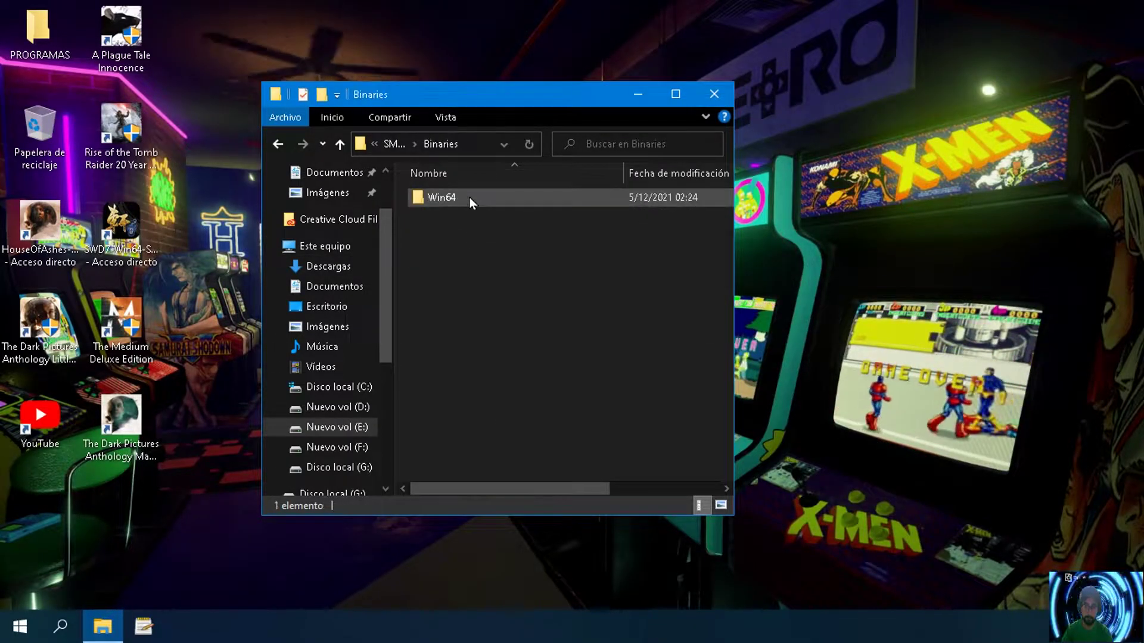
double_click(470, 197)
right_click(499, 410)
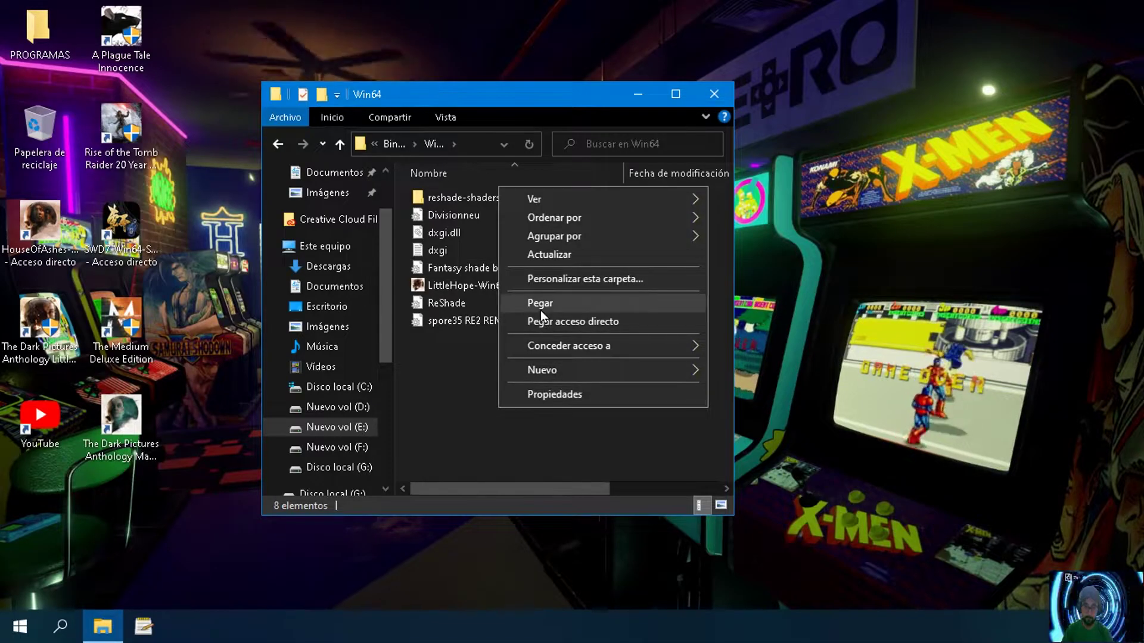
left_click(541, 309)
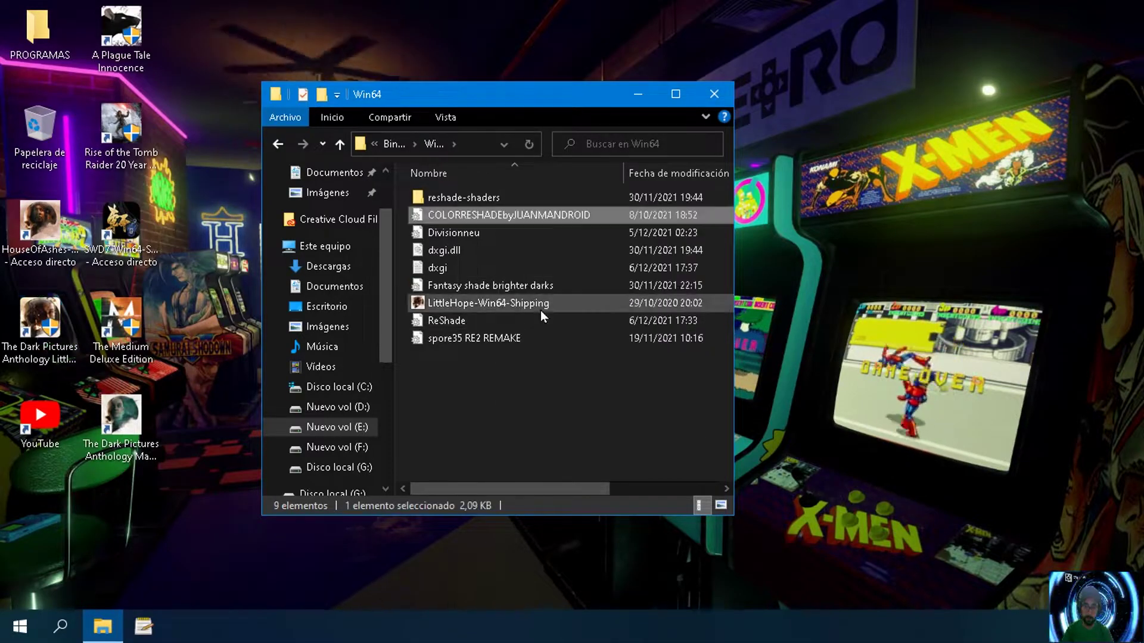
Step: Close the Win64 folder window and launch The Dark Pictures Anthology Little Hope from the desktop
left_click(714, 94)
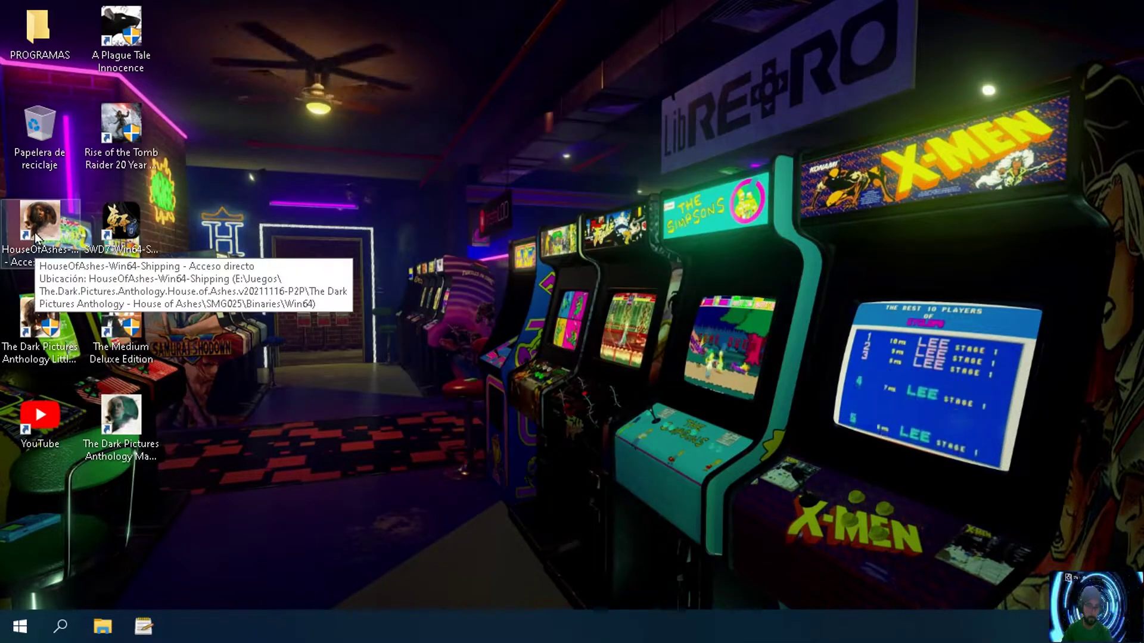
left_click(26, 364)
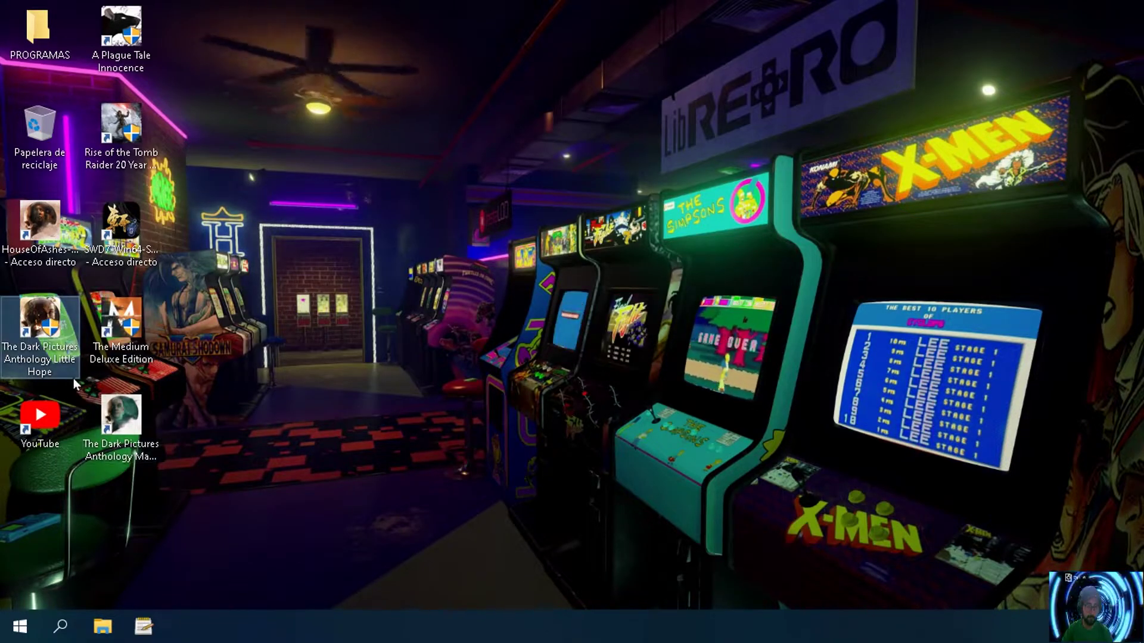
double_click(49, 351)
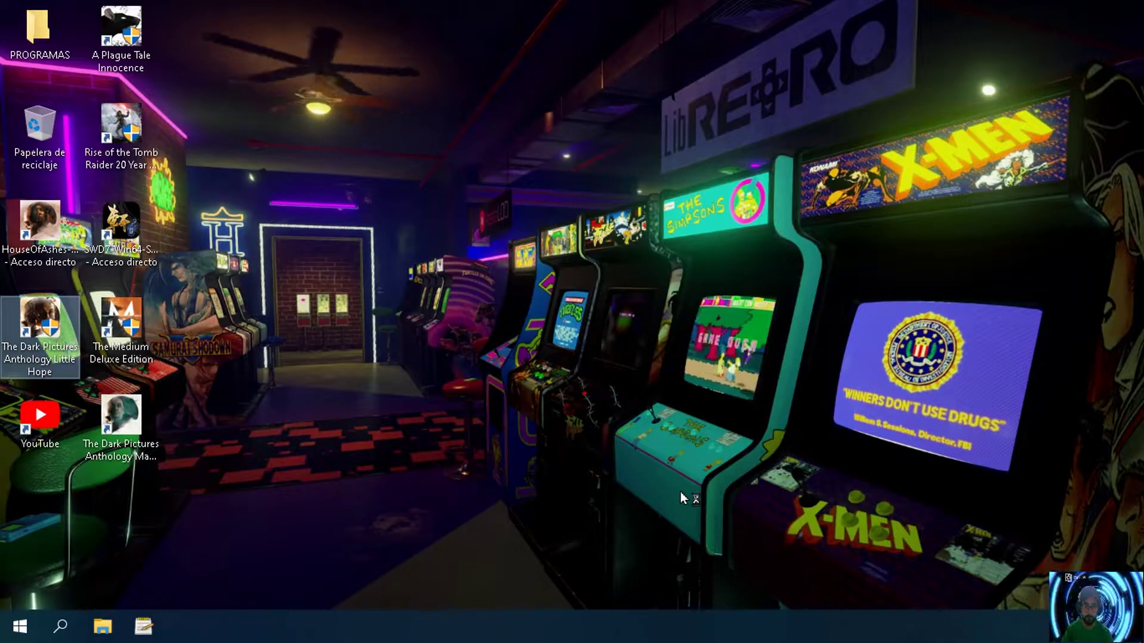
Step: Switch to Wallpaper Engine, preview 25.mp4, select RE2.mp4 as the wallpaper with a playback rate of 178, and confirm
left_click(1057, 626)
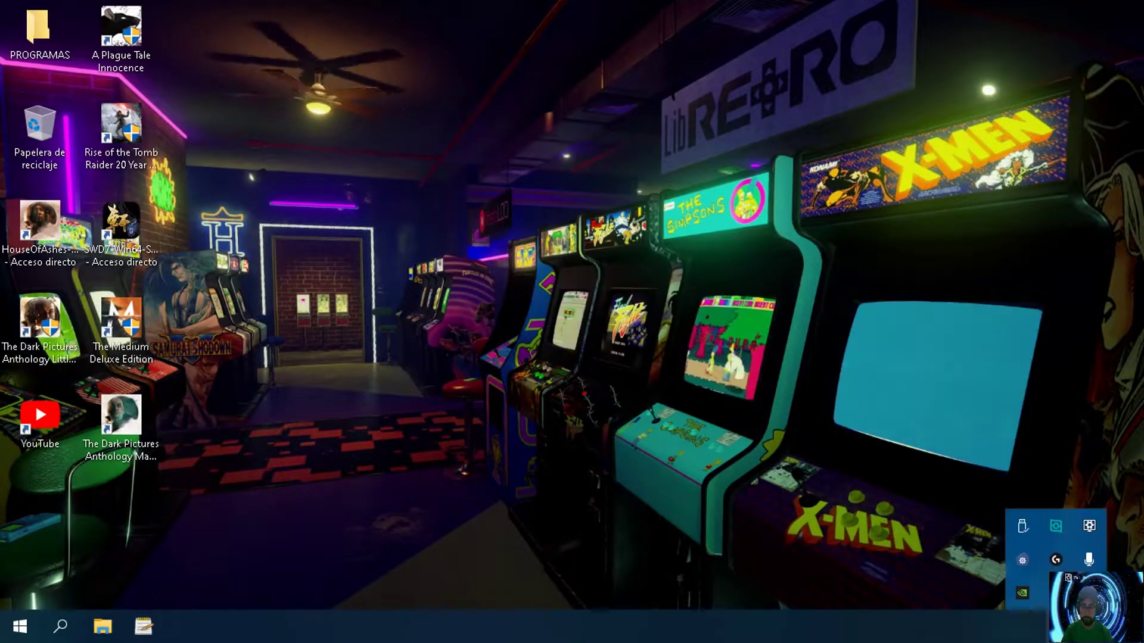
right_click(1090, 528)
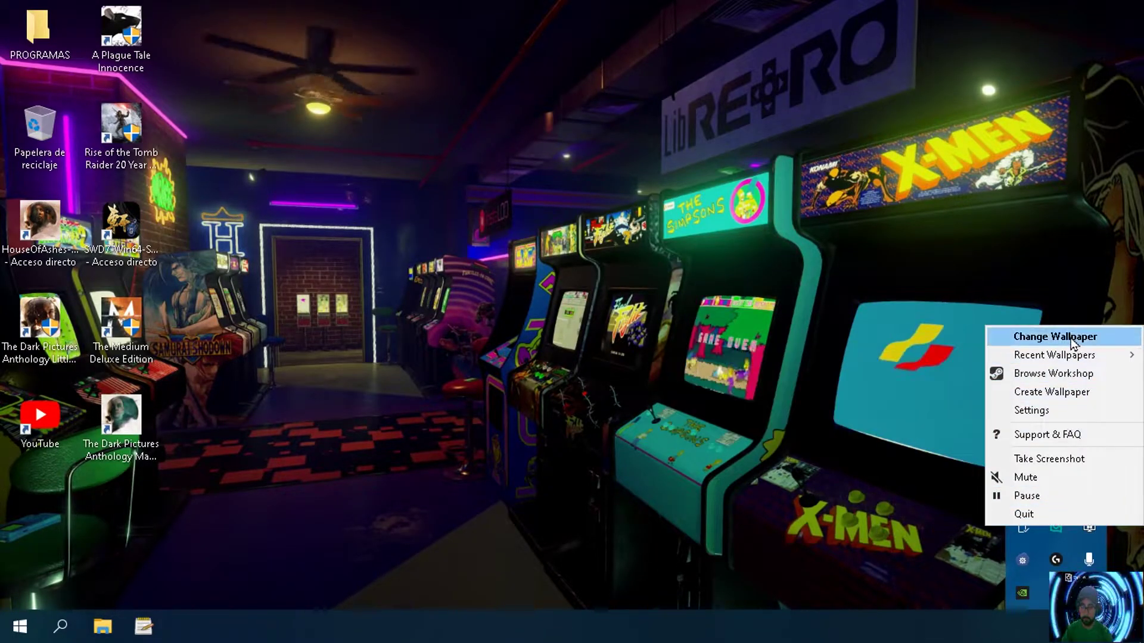
left_click(1040, 337)
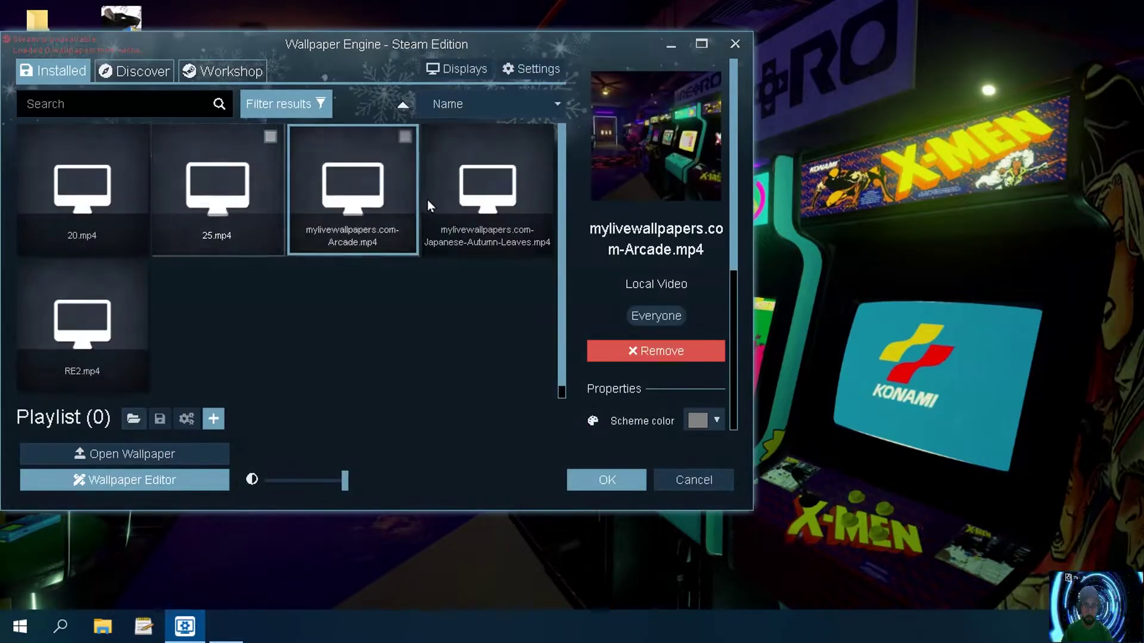
left_click(209, 221)
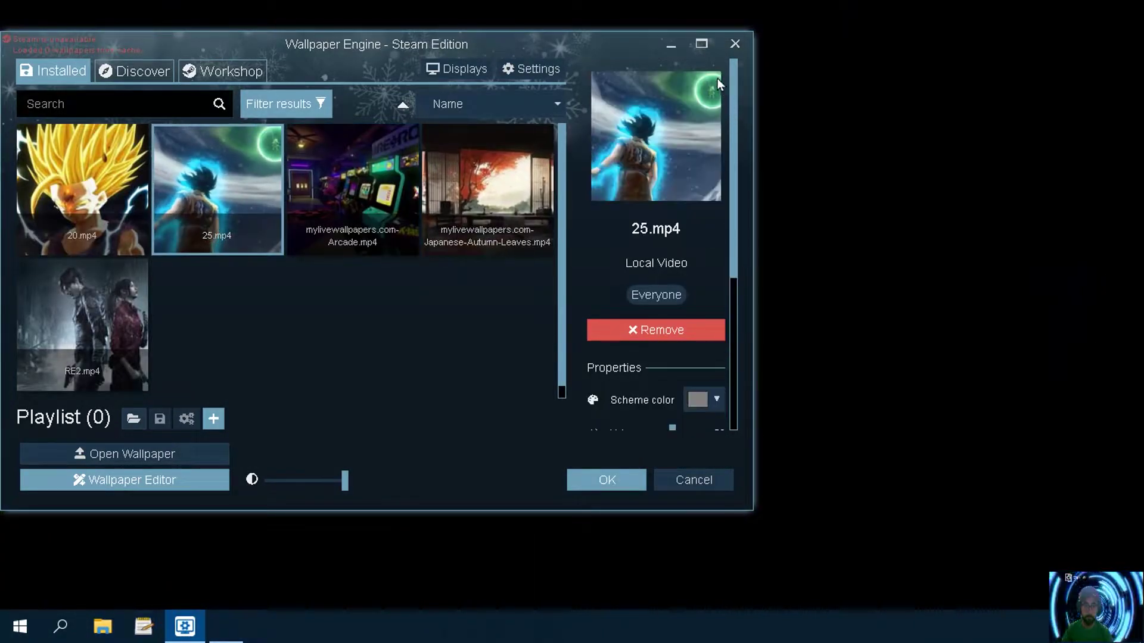
left_click(111, 301)
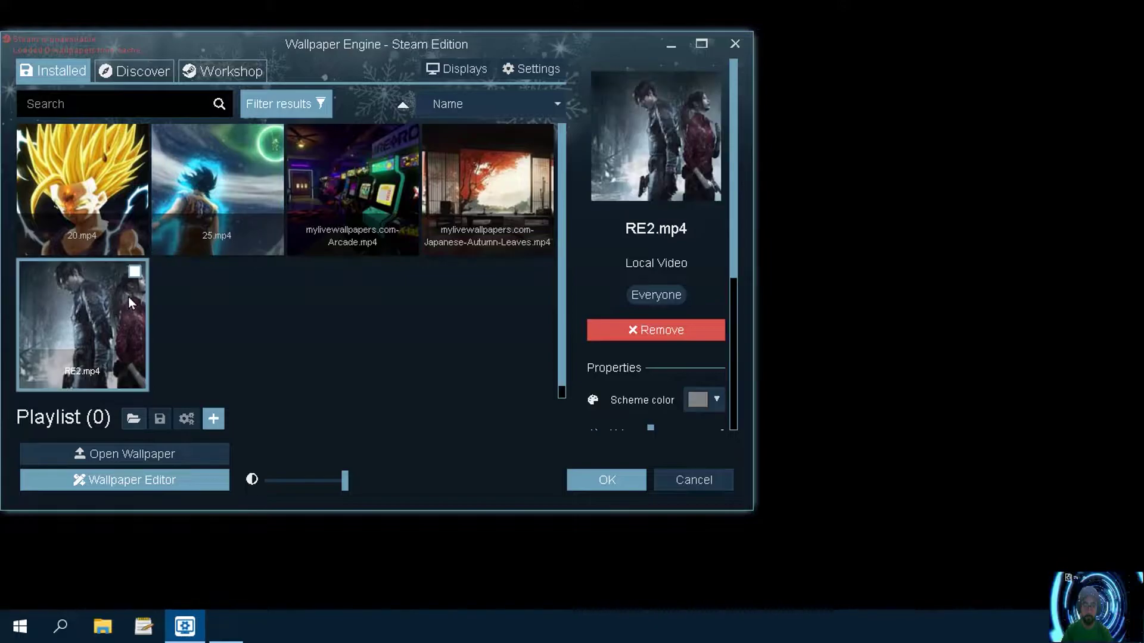
left_click_drag(77, 305, 105, 319)
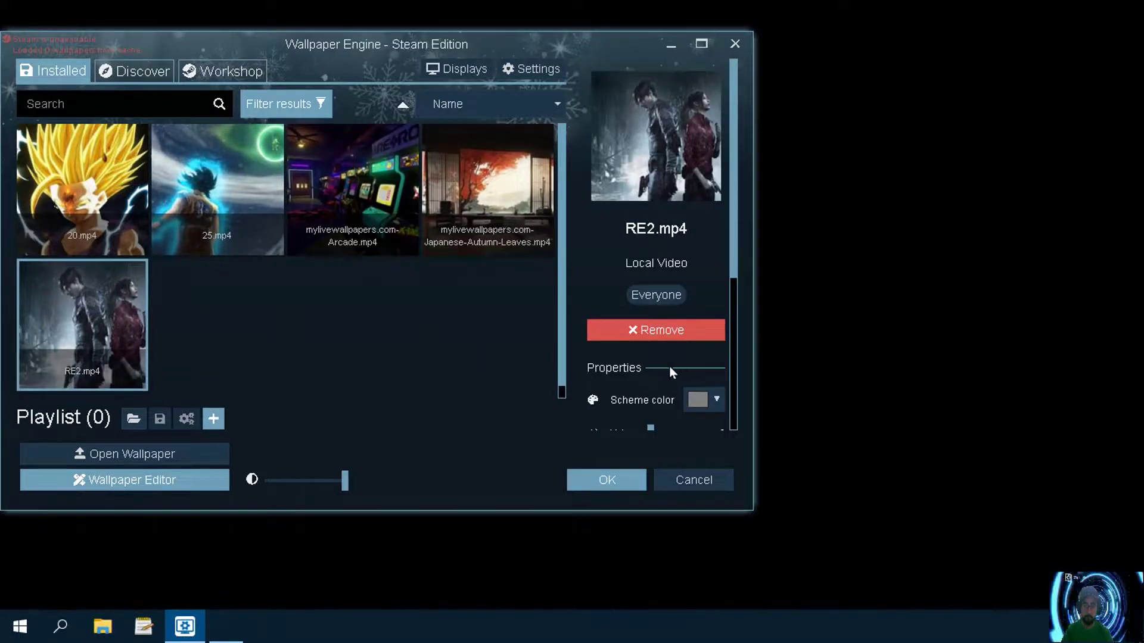
scroll(669, 365, "down", 4)
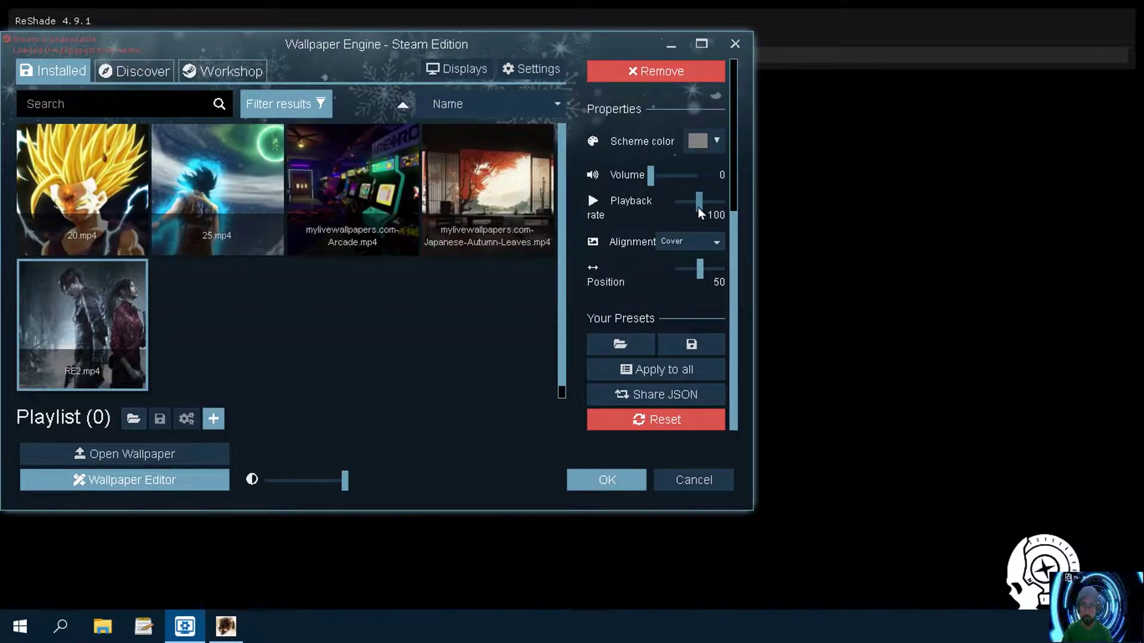
left_click(596, 479)
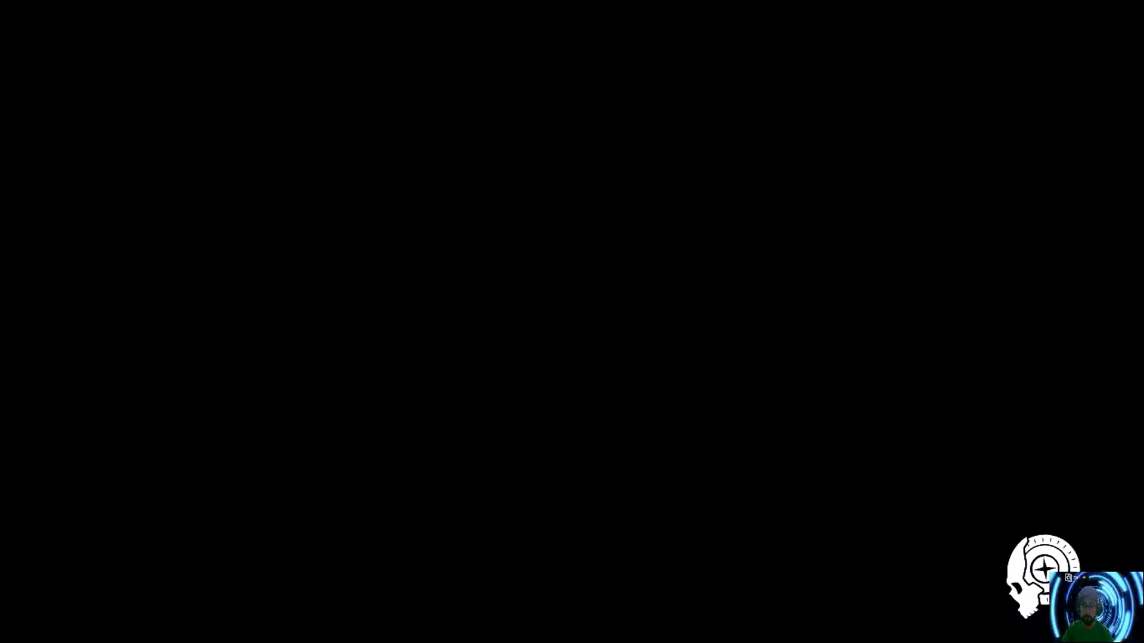
key("super")
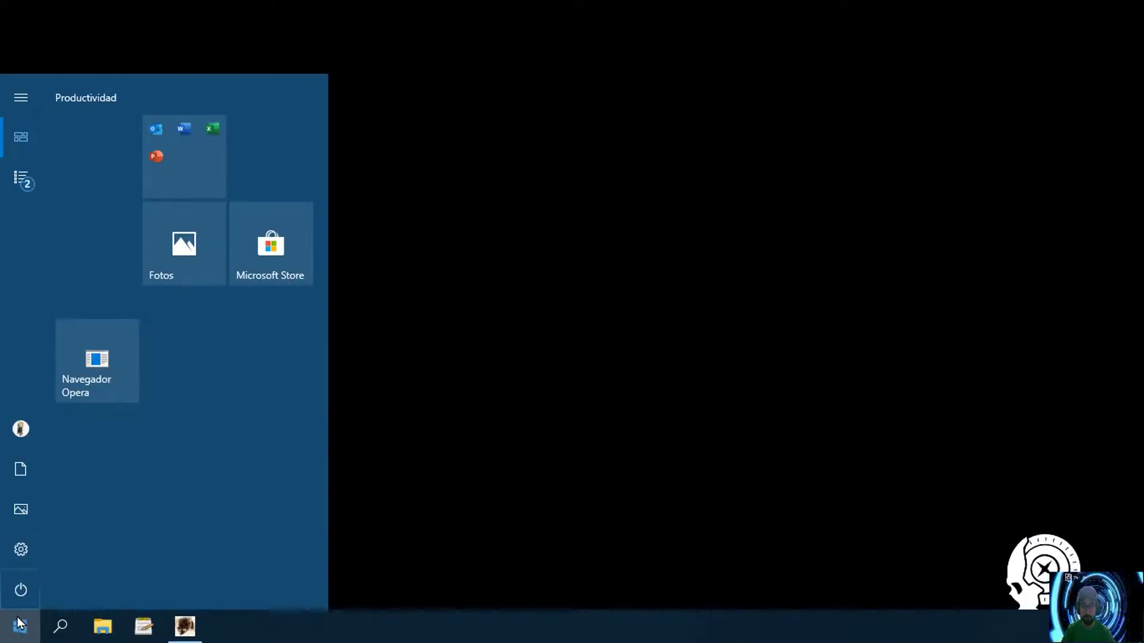
left_click(102, 626)
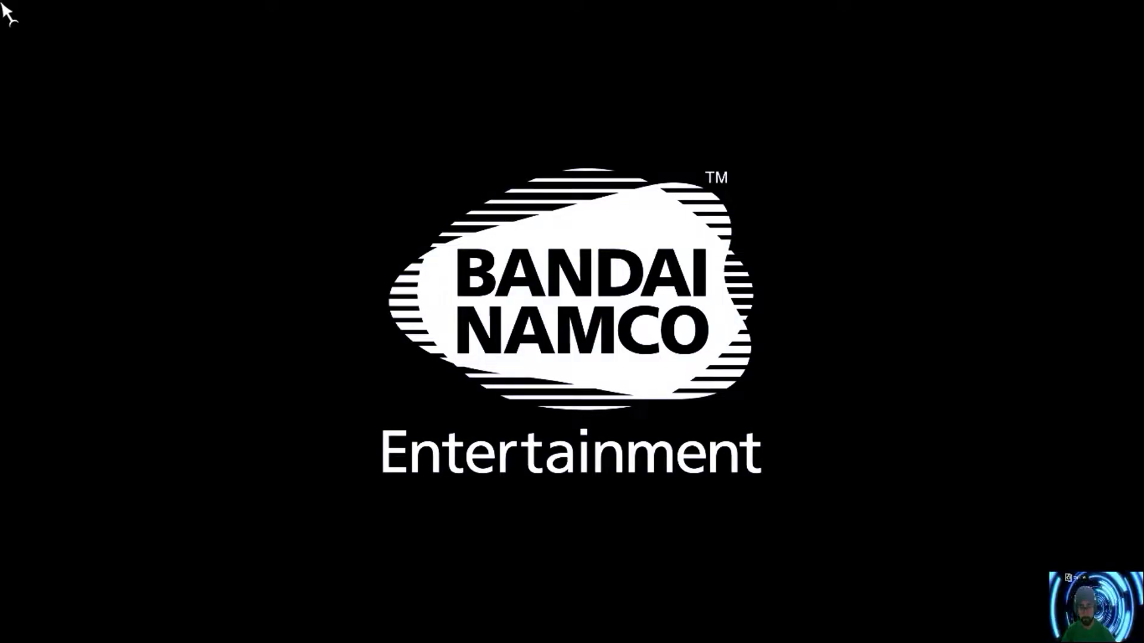
key("XF86AudioRaiseVolume")
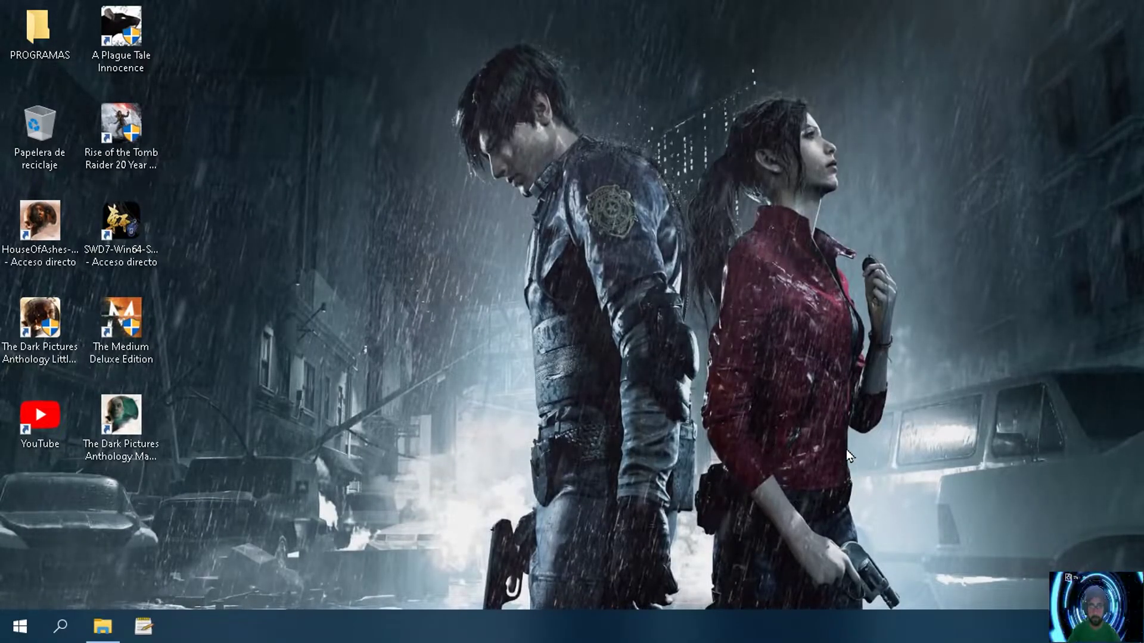
Step: Reopen the Wallpaper Engine wallpaper selection, set the RE2.mp4 volume to 100, and minimize the window
left_click(1054, 626)
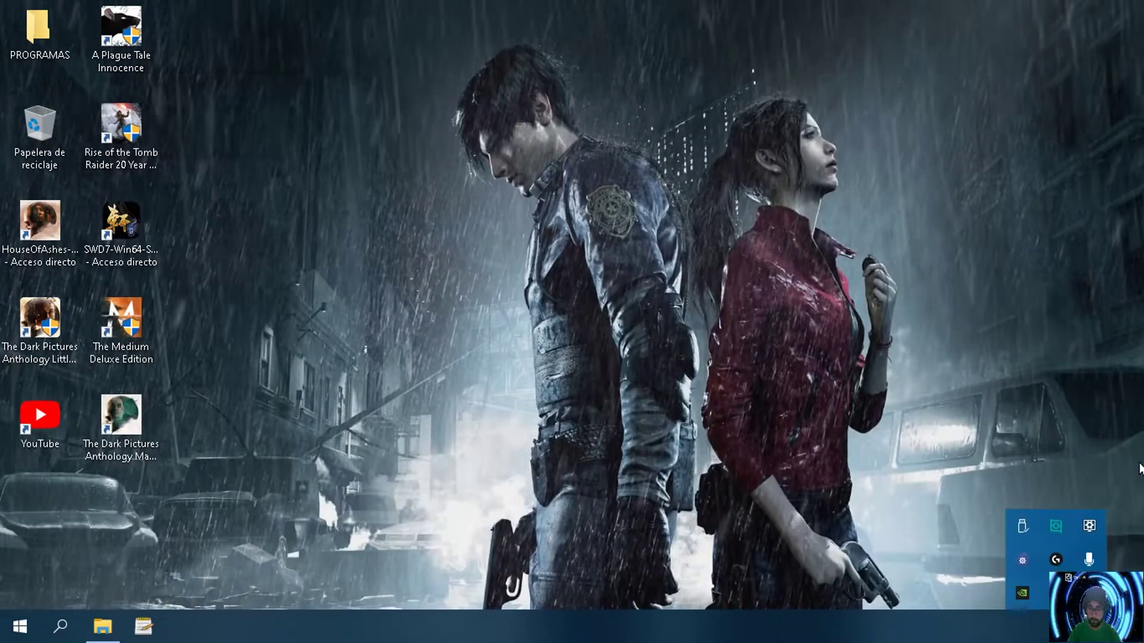
right_click(1090, 526)
left_click(1085, 332)
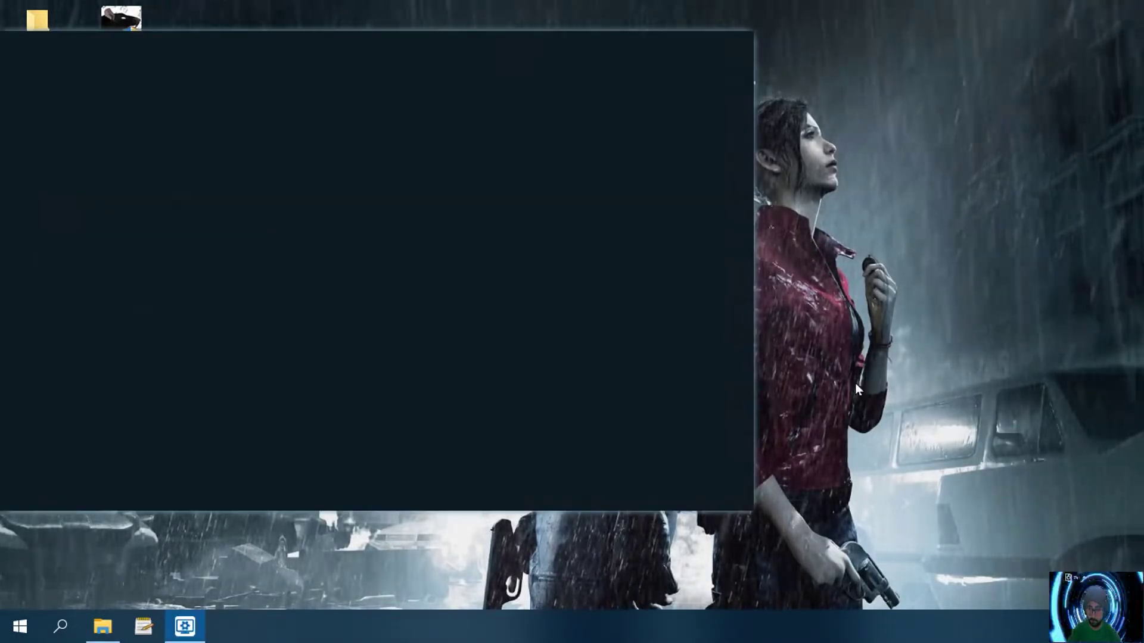
scroll(655, 382, "down", 5)
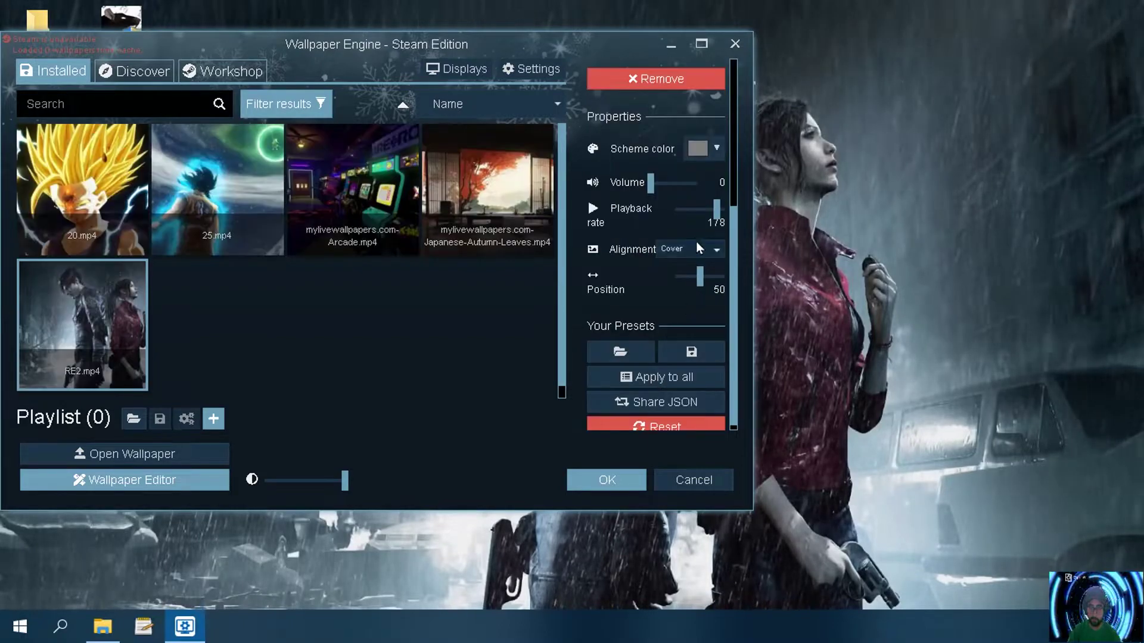
left_click_drag(649, 183, 717, 187)
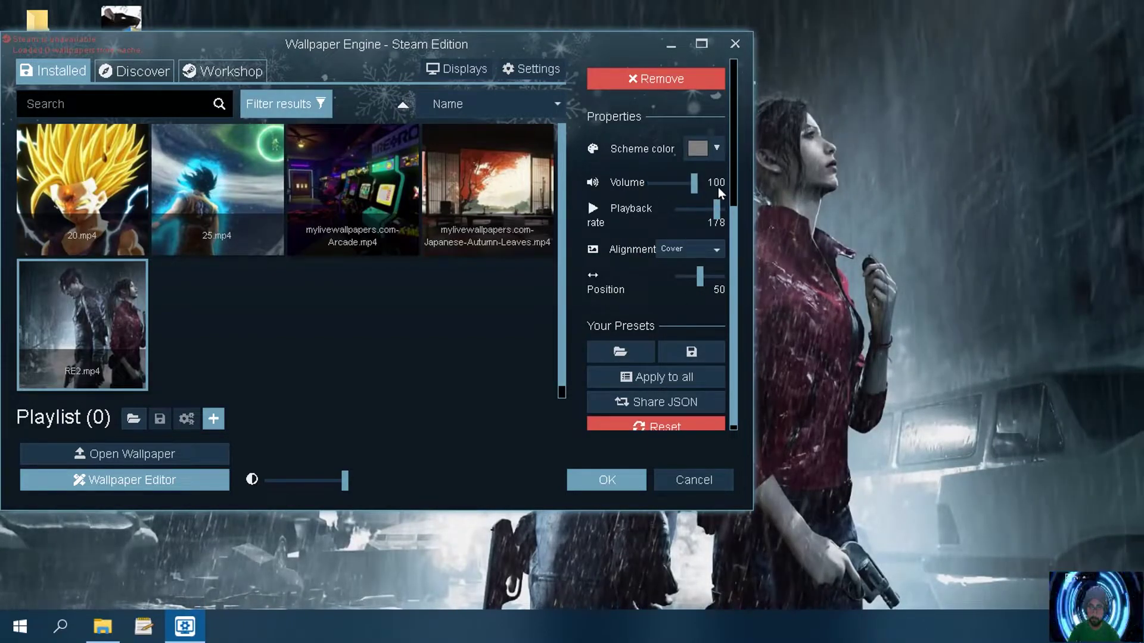
left_click(671, 45)
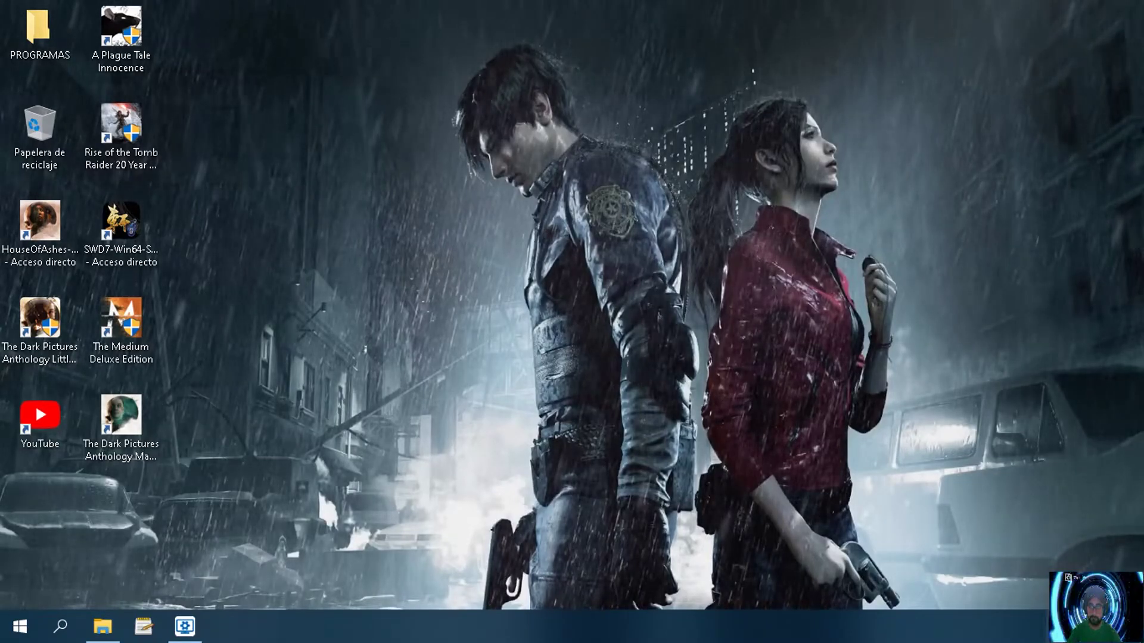
Step: Restore Wallpaper Engine and set RE2.mp4 to a playback rate of 200 and a volume of 0
left_click(185, 627)
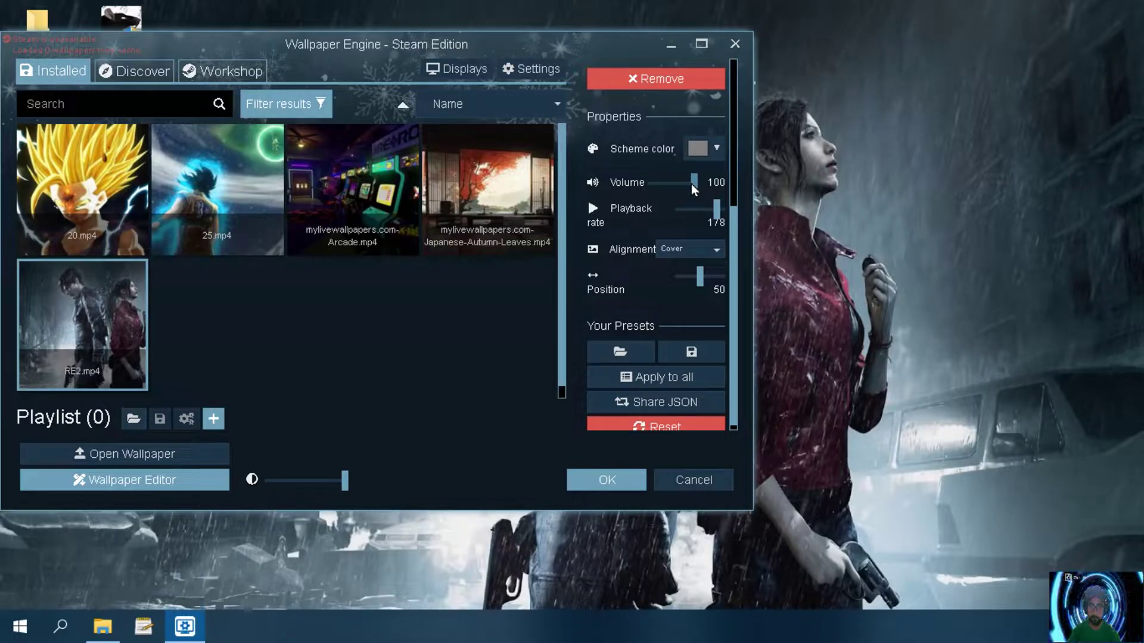
left_click_drag(716, 208, 746, 212)
left_click_drag(692, 185, 646, 190)
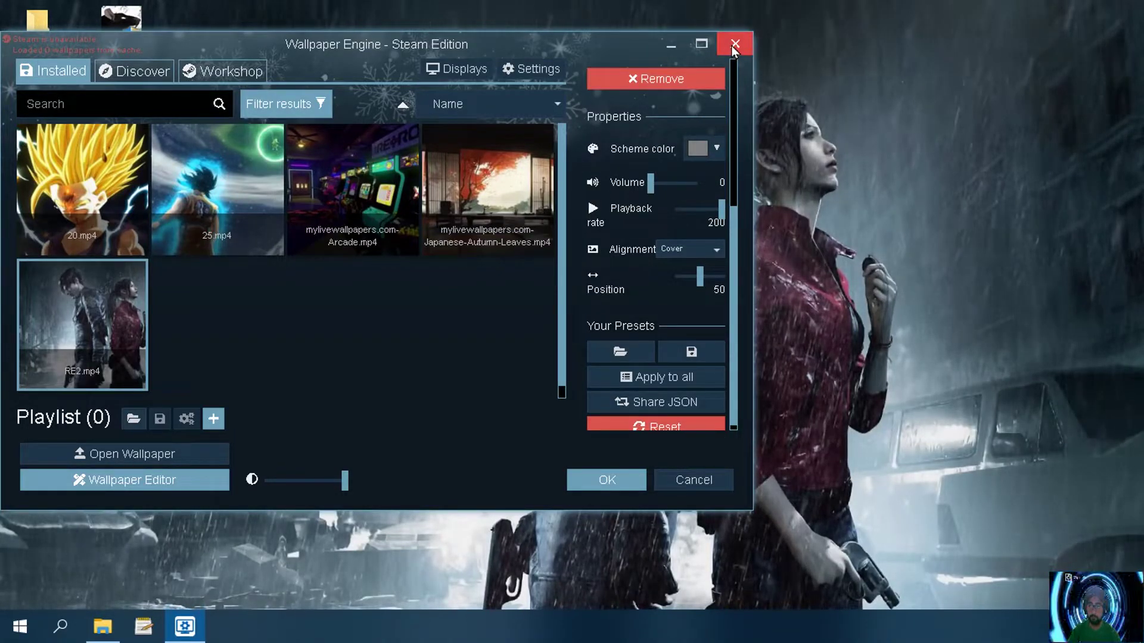
Step: Change the wallpaper to 25.mp4, set its playback rate to 200, and close Wallpaper Engine
left_click(213, 199)
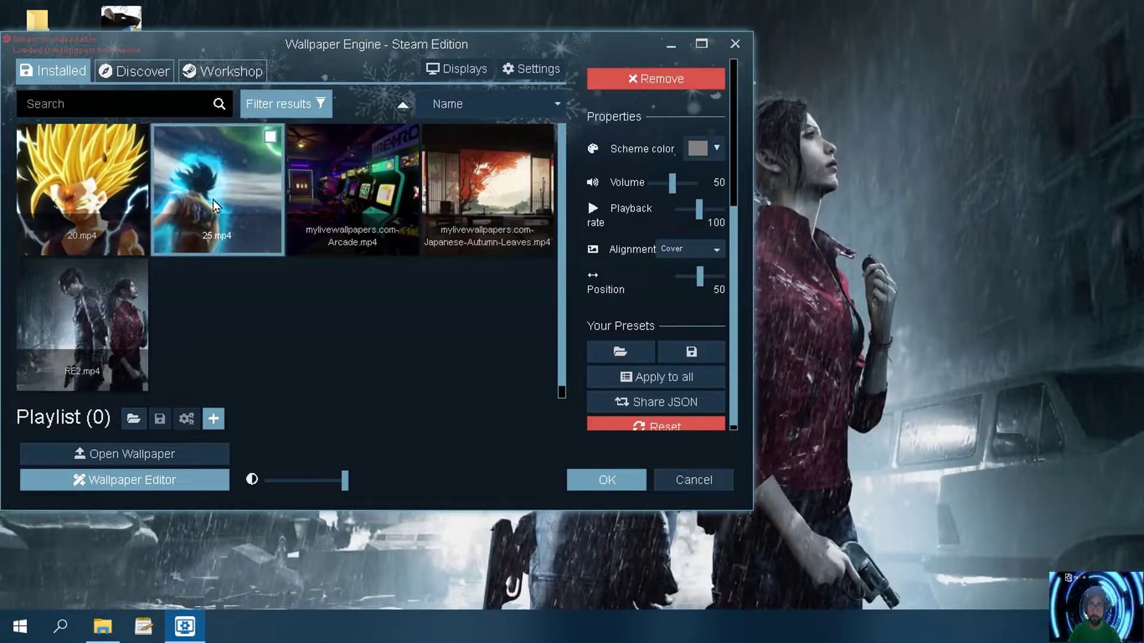
left_click_drag(706, 213, 766, 205)
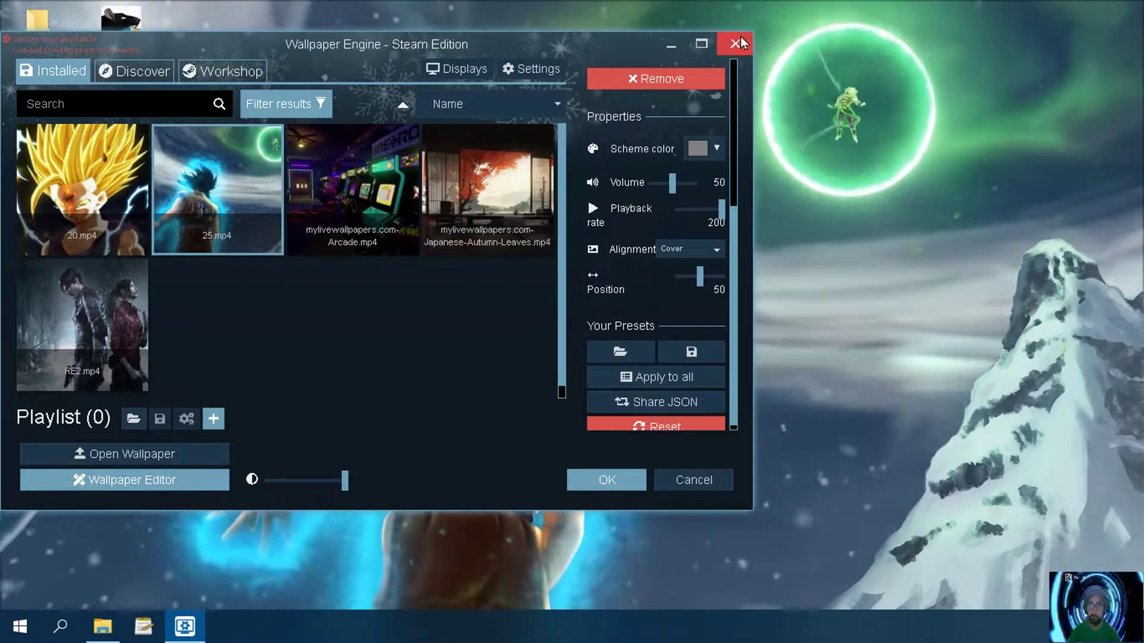
left_click(736, 42)
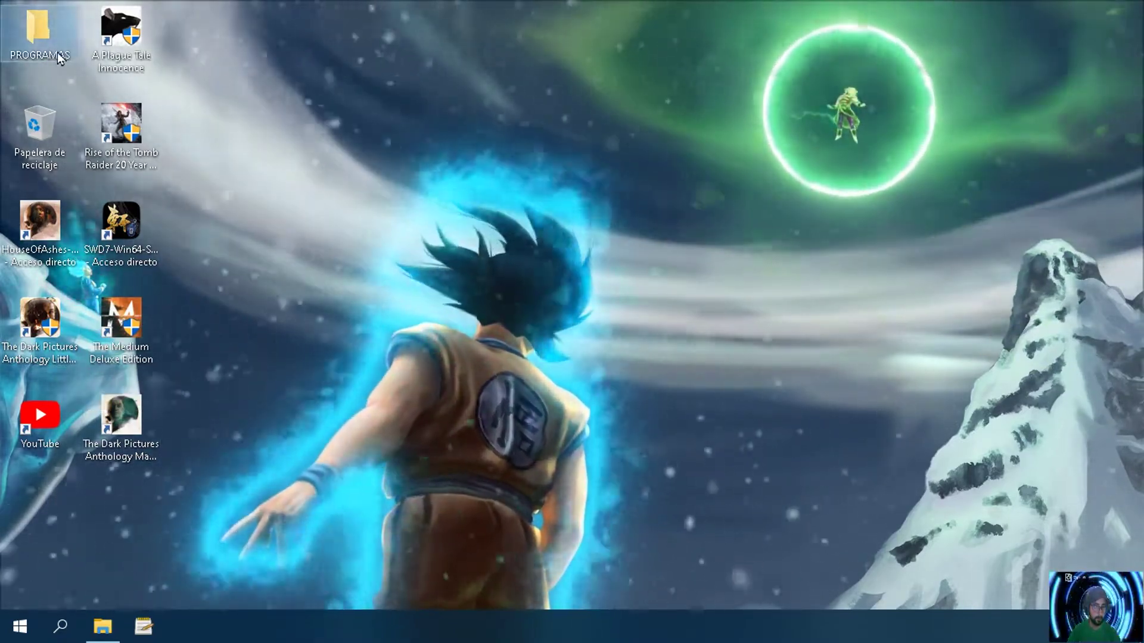
Step: Open the PROGRAMAS folder on the desktop and launch GeForce Experience from it
double_click(57, 52)
scroll(485, 284, "down", 2)
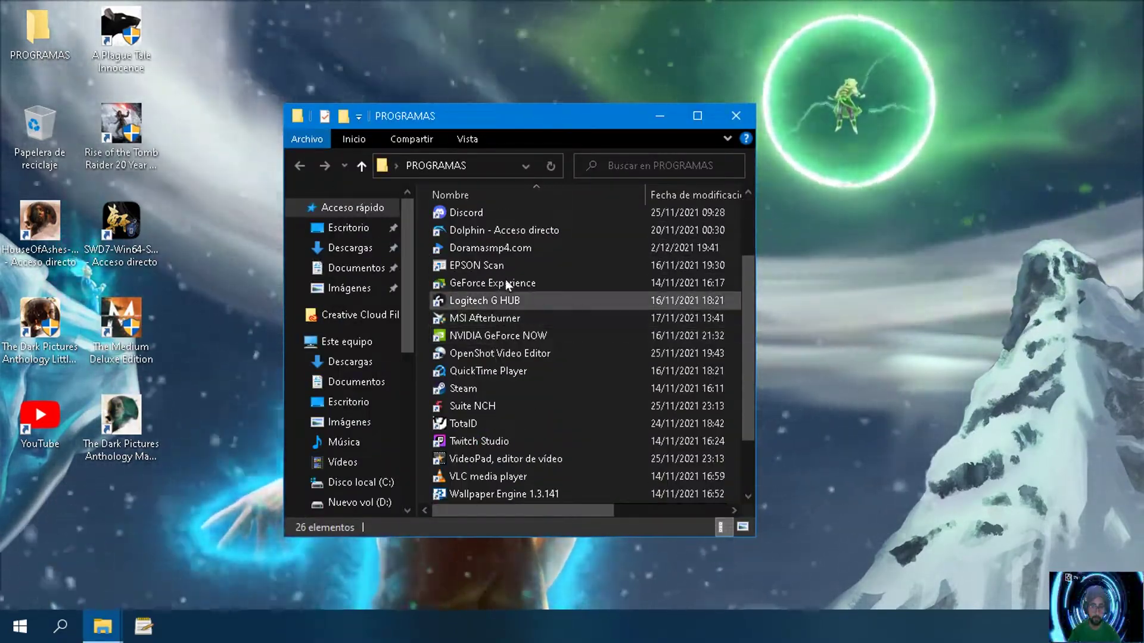
double_click(499, 281)
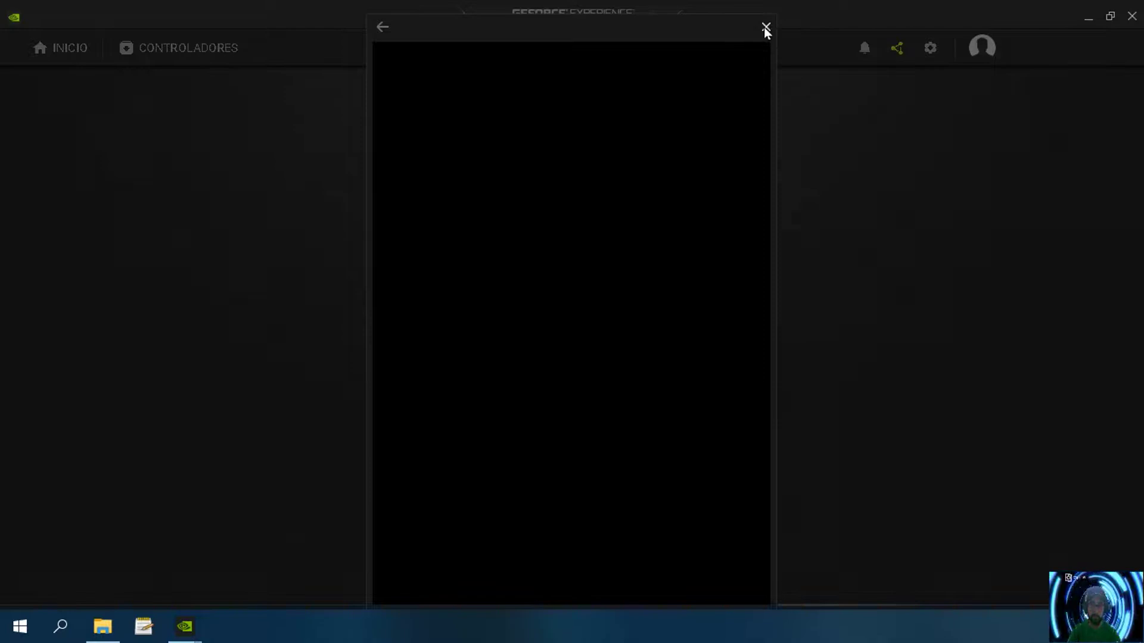
Step: Try repeatedly to sign in to GeForce Experience by closing and reopening the NVIDIA sign-in dialog, and leave the dialog closed
left_click(766, 27)
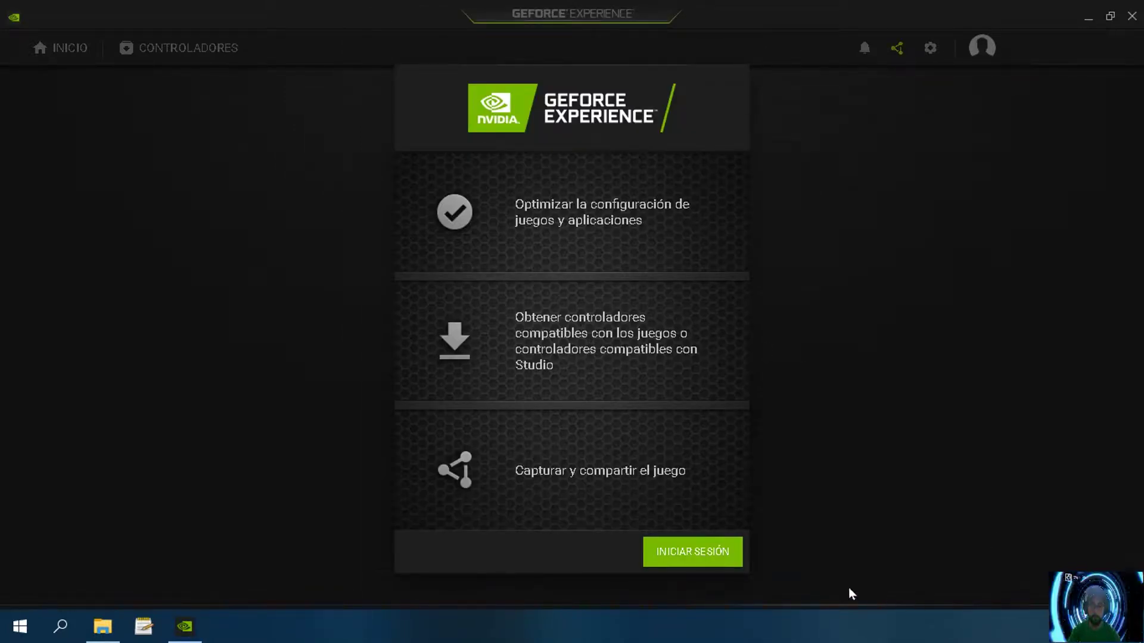
left_click(707, 554)
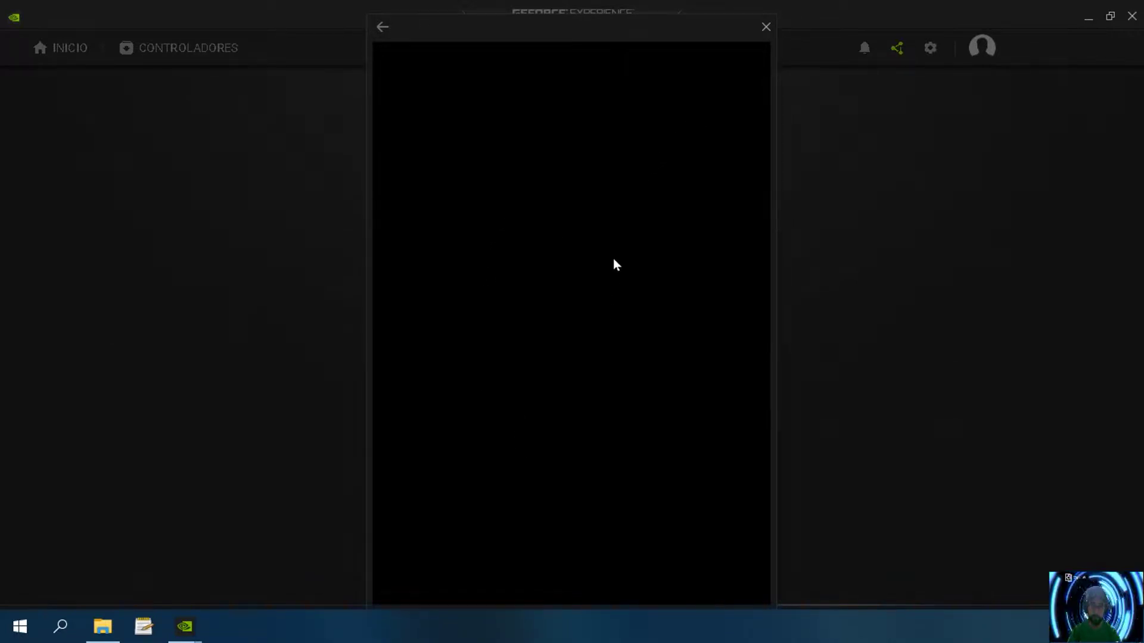
mouse_move(184, 637)
left_click(279, 541)
left_click(767, 26)
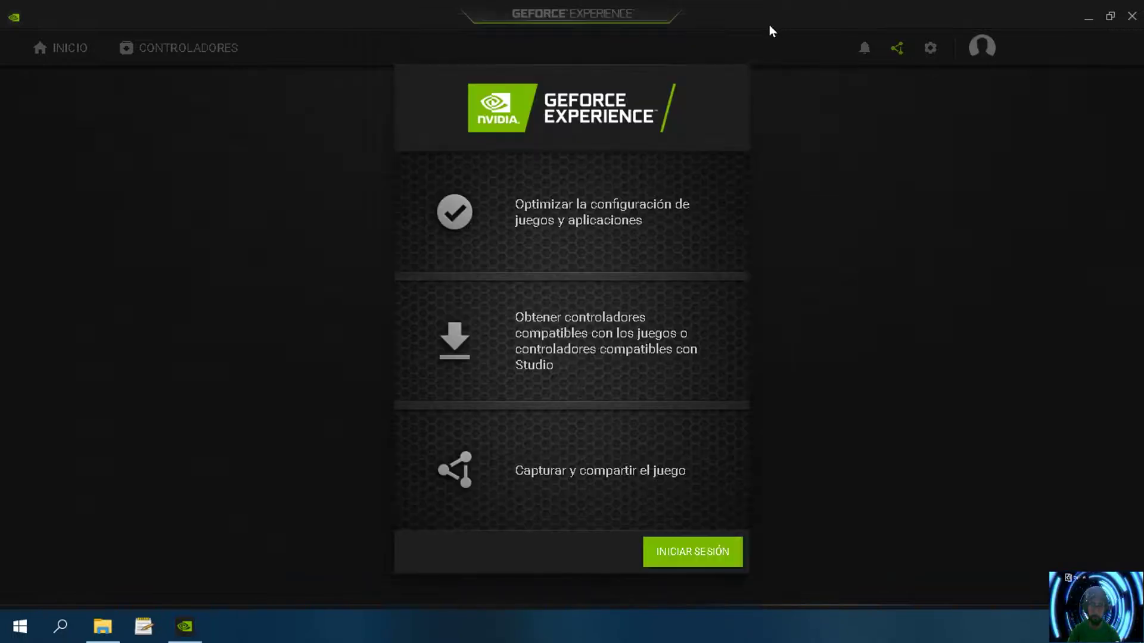
left_click(697, 551)
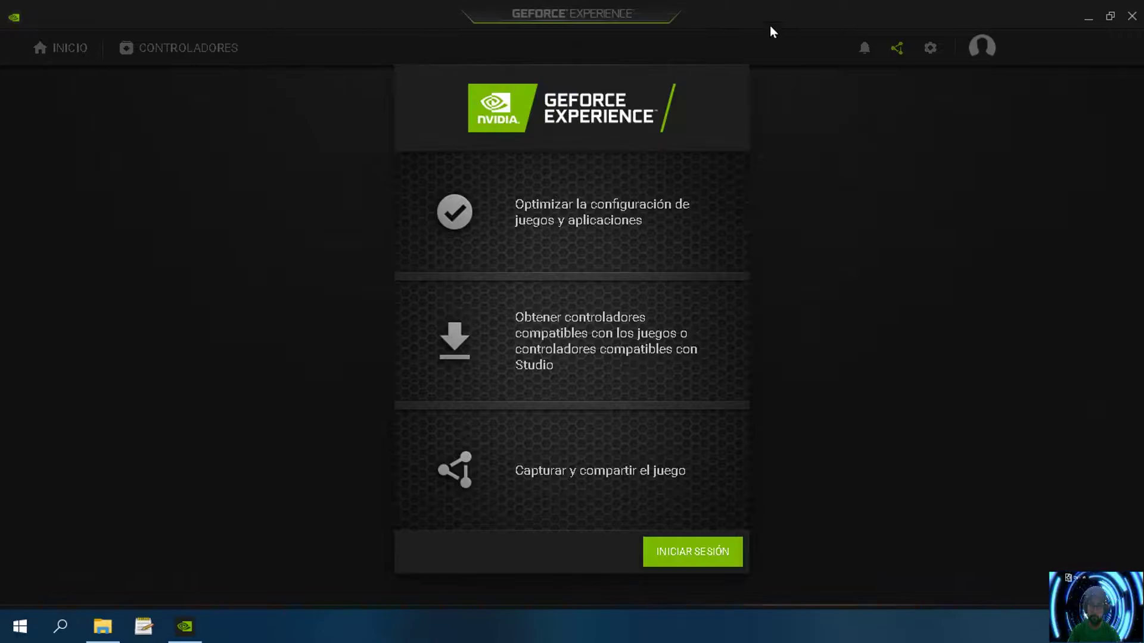
left_click(767, 27)
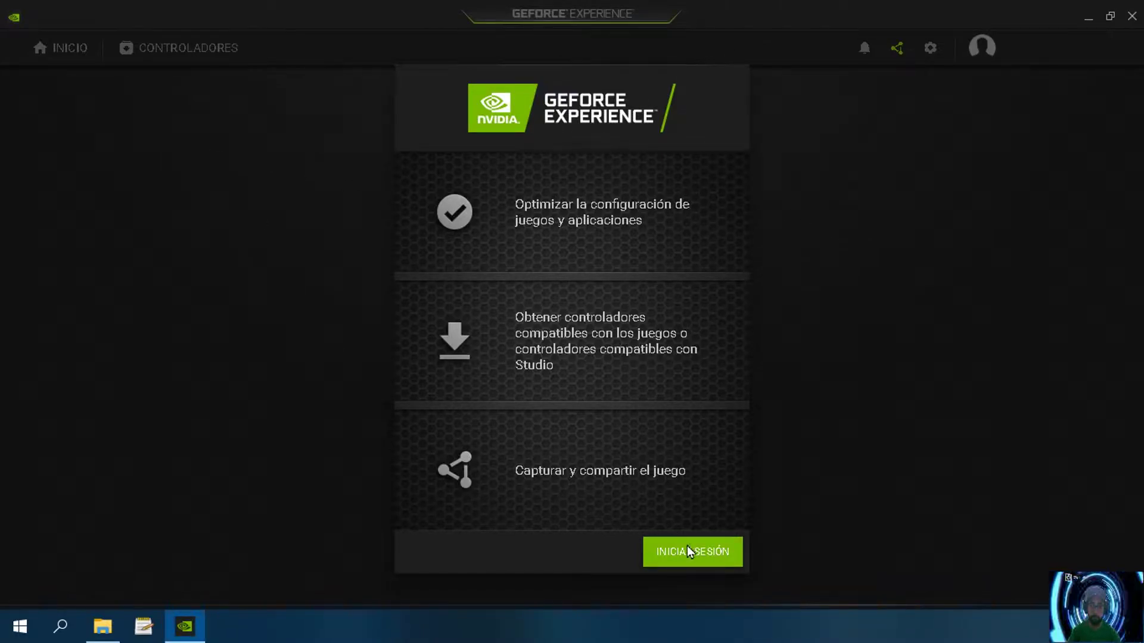
left_click(713, 542)
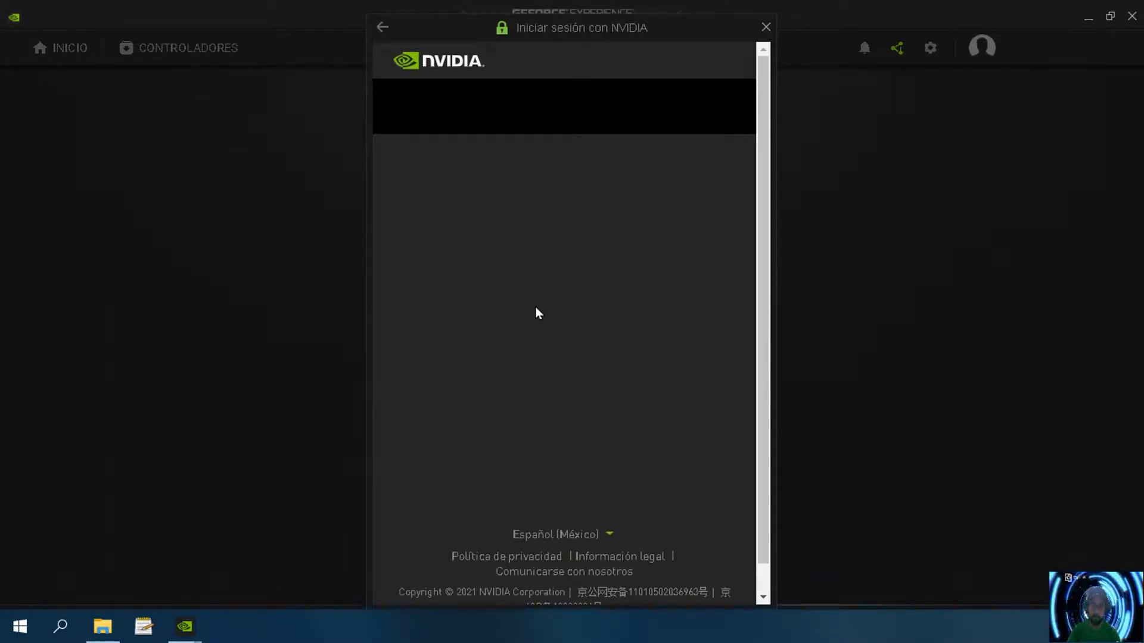
scroll(654, 363, "down", 1)
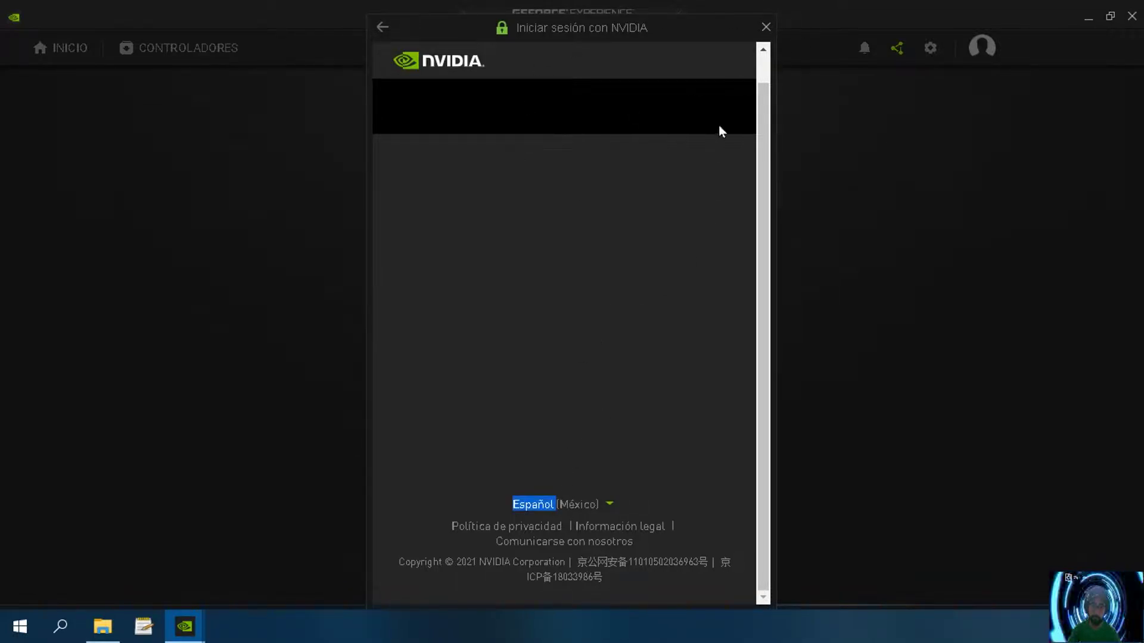
left_click(767, 27)
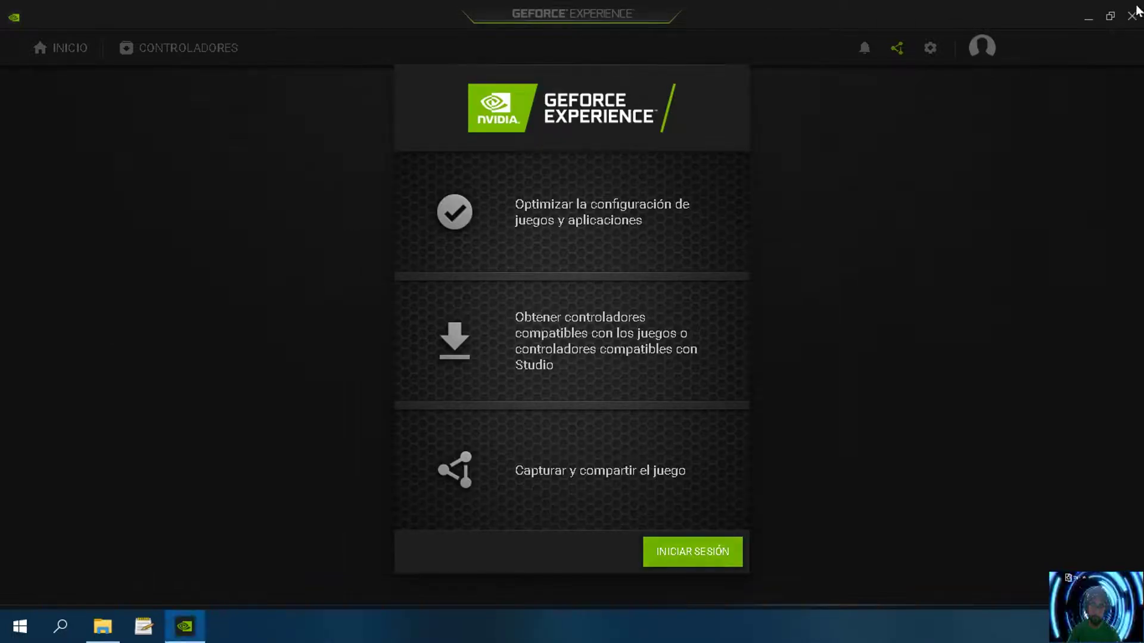
Step: Close GeForce Experience and relaunch it from the PROGRAMAS folder on the desktop
left_click(1132, 16)
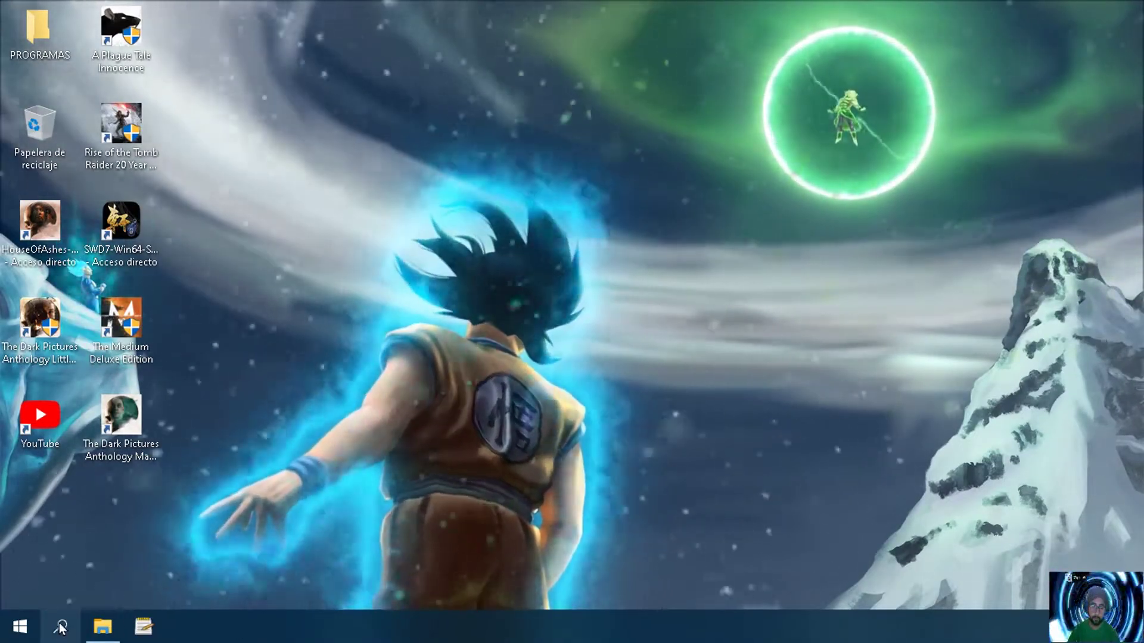
left_click(101, 624)
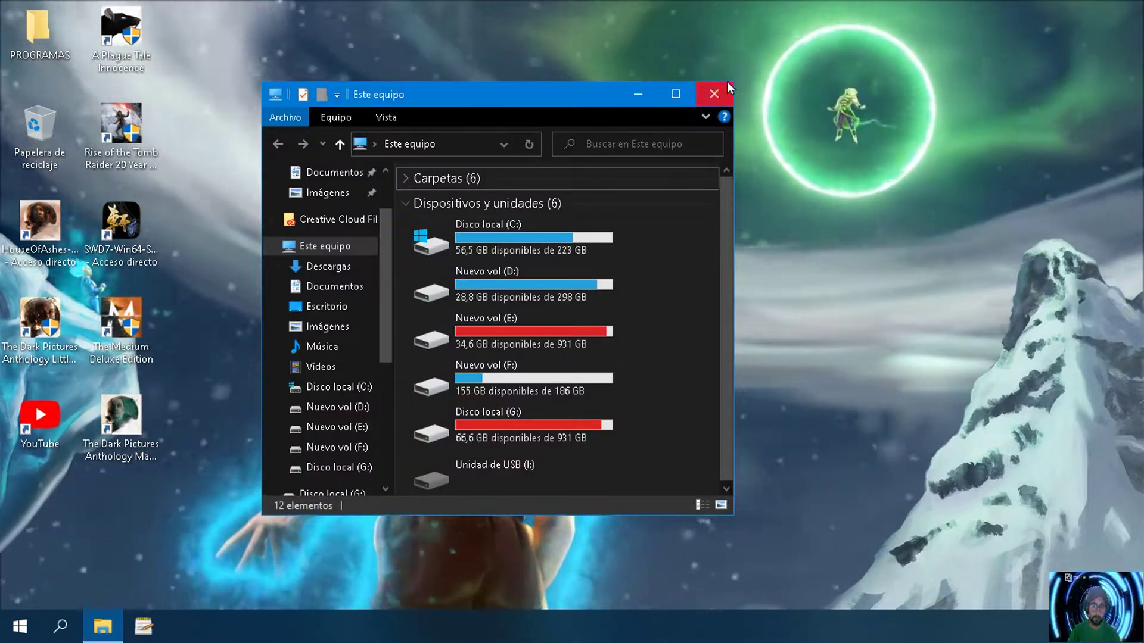
left_click(731, 93)
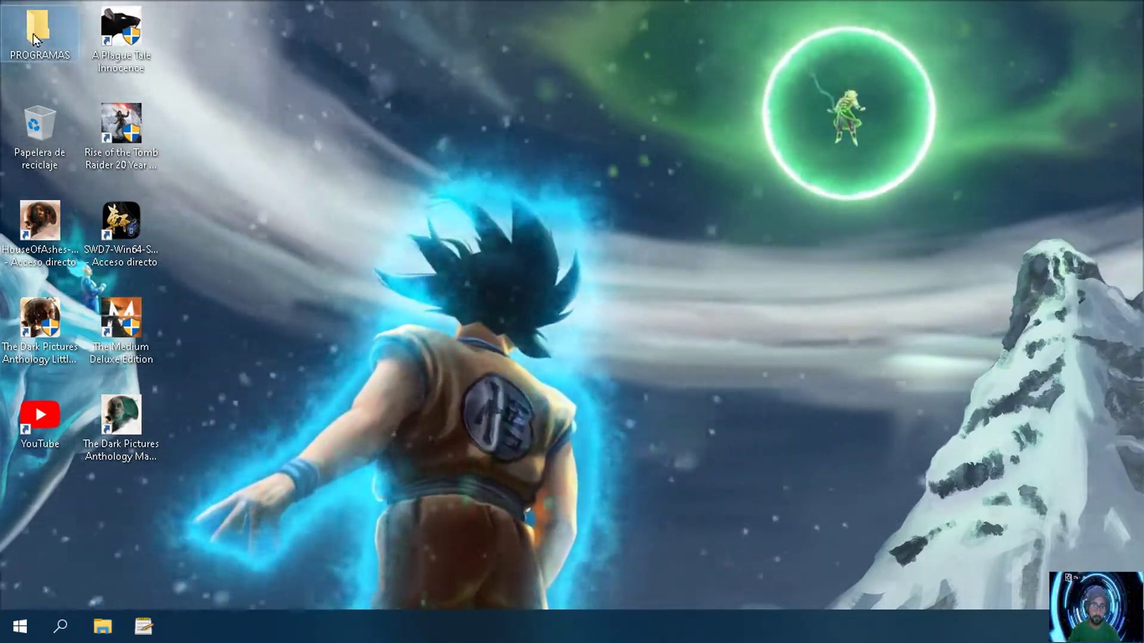
key("Return")
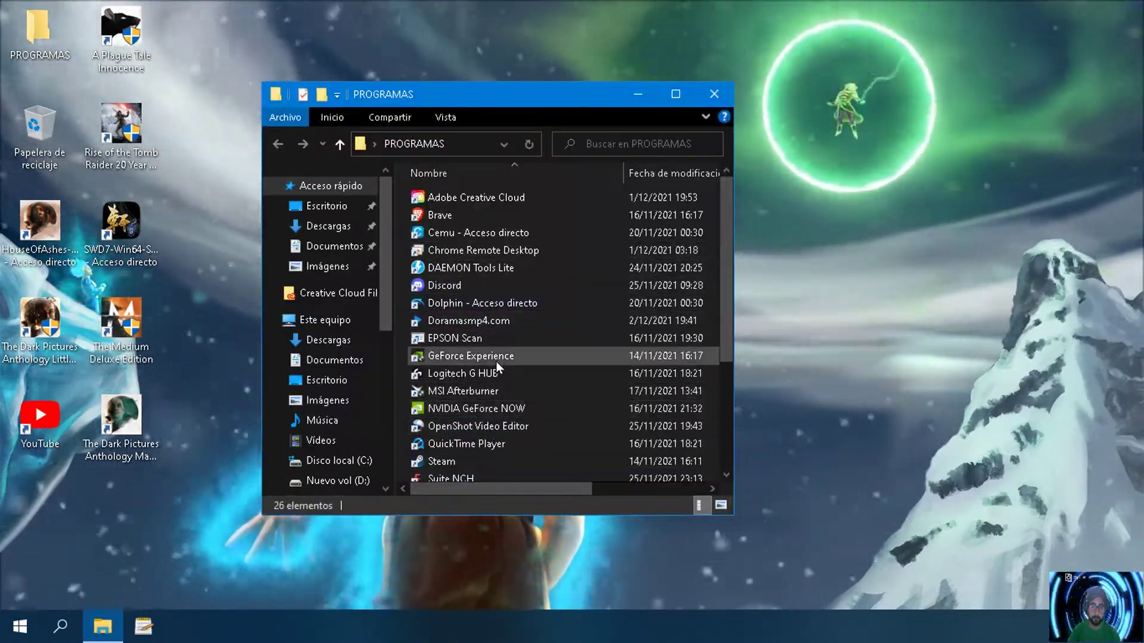
left_click(496, 357)
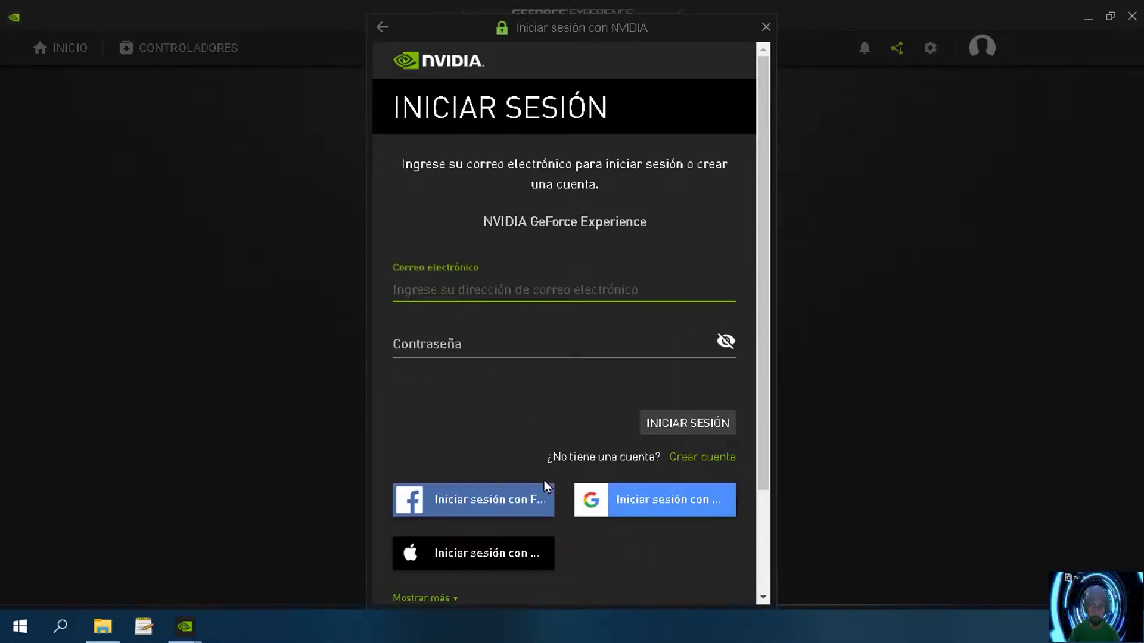
Step: Try to sign in to NVIDIA with Google, cancel the attempt, and close GeForce Experience and the PROGRAMAS folder
left_click(682, 506)
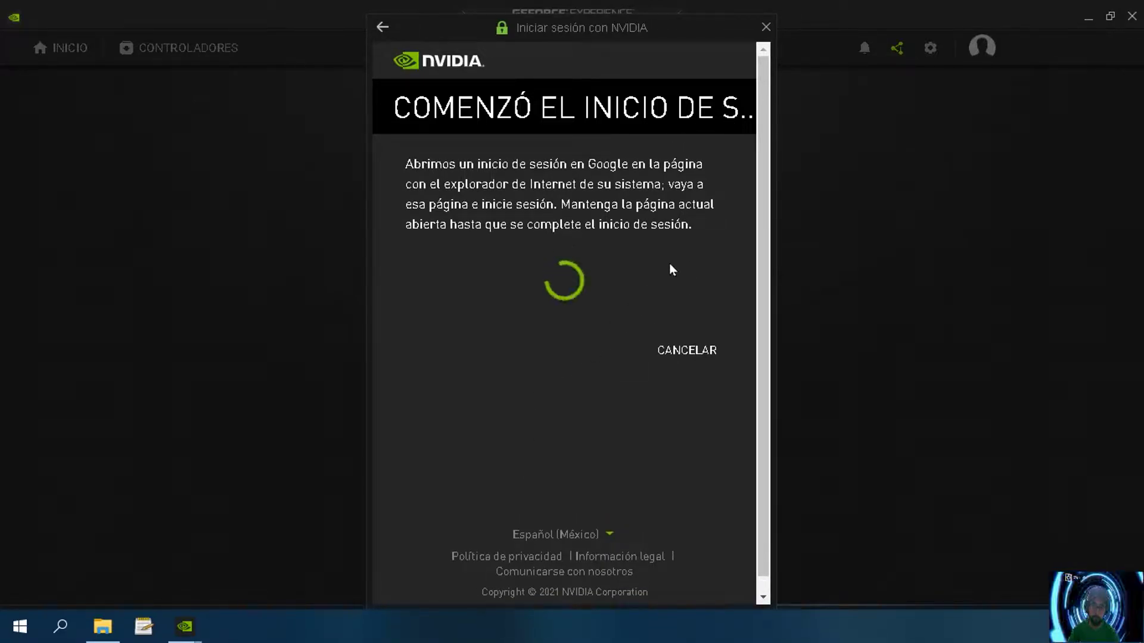
left_click_drag(764, 70, 765, 176)
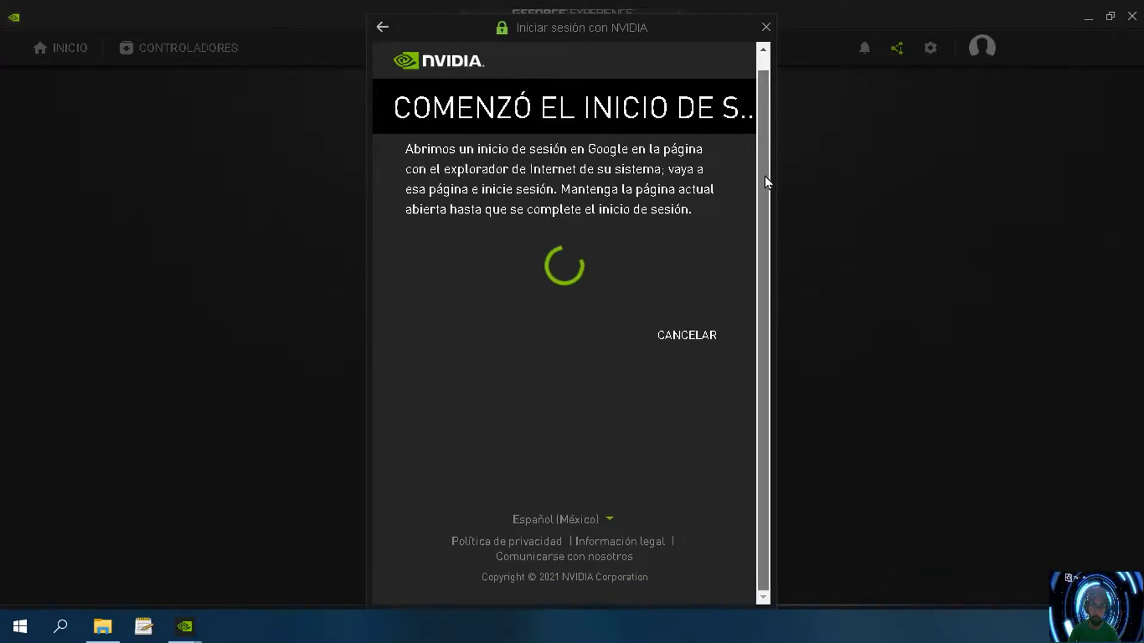
left_click(681, 336)
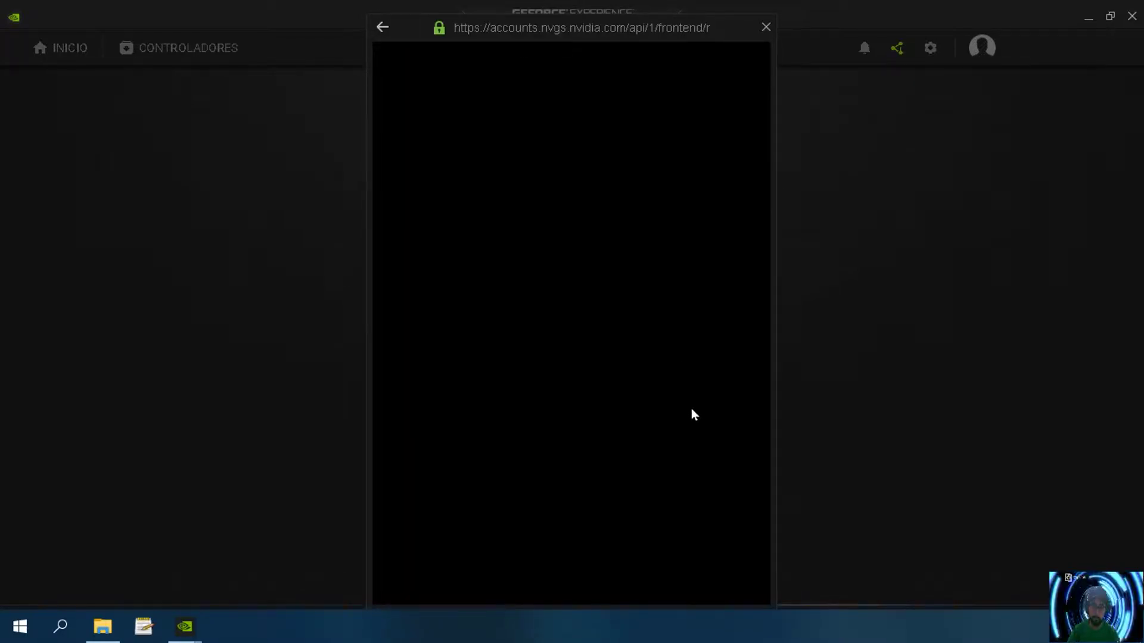
left_click(766, 27)
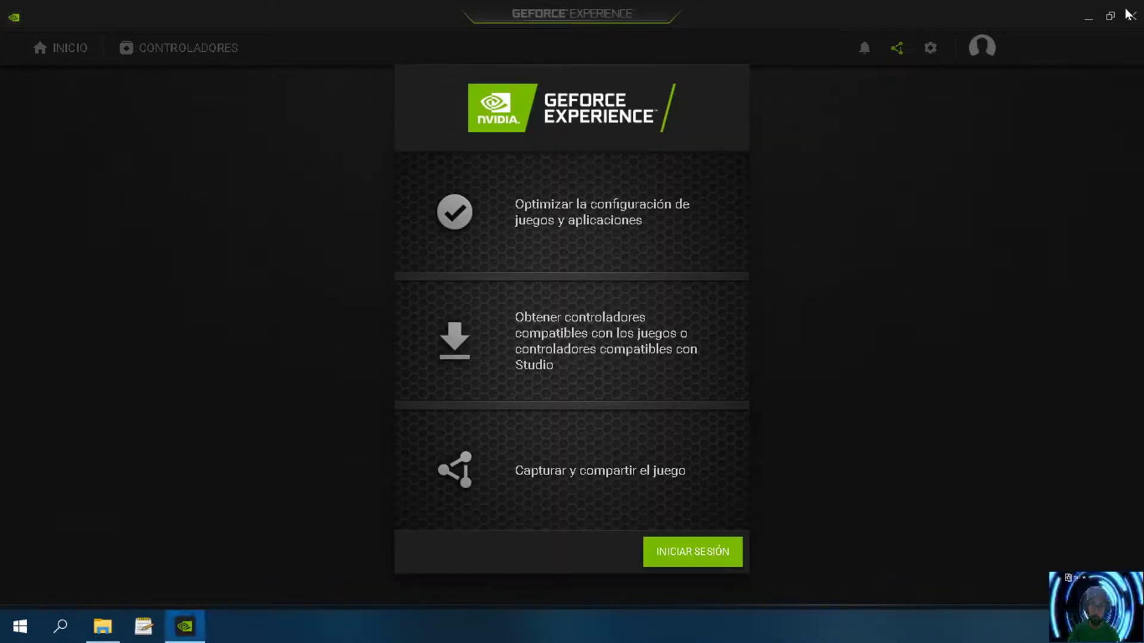
left_click(1135, 9)
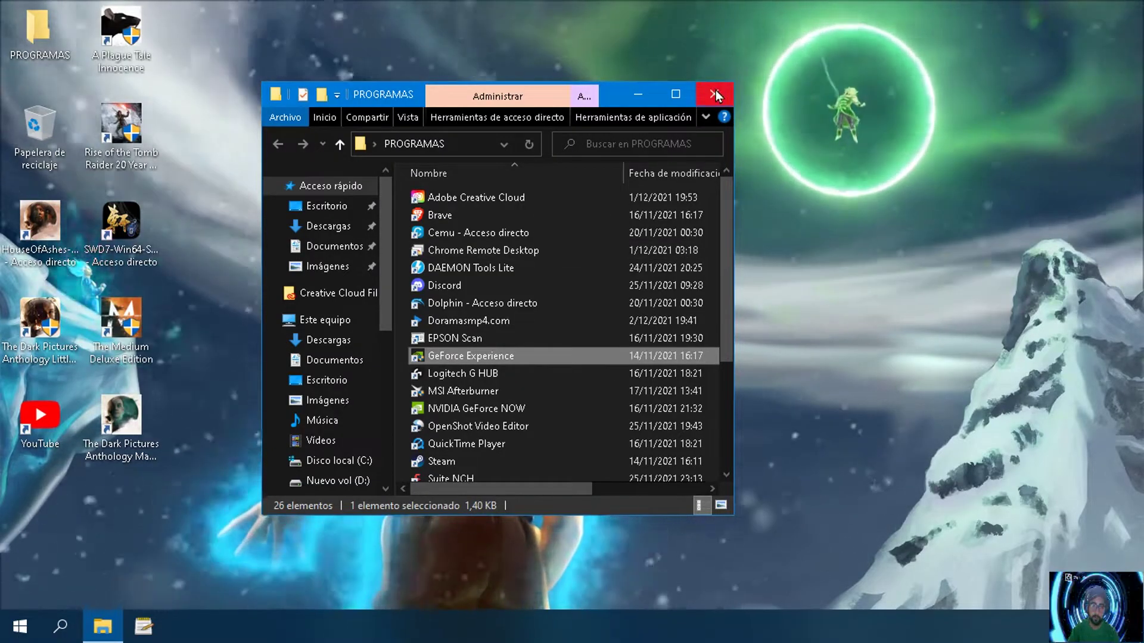
left_click(713, 93)
Step: Open the file location of the Little Hope shortcut, run LittleHope-Win64-Shipping from SMG024\Binaries\Win64, and close the folder window
right_click(24, 338)
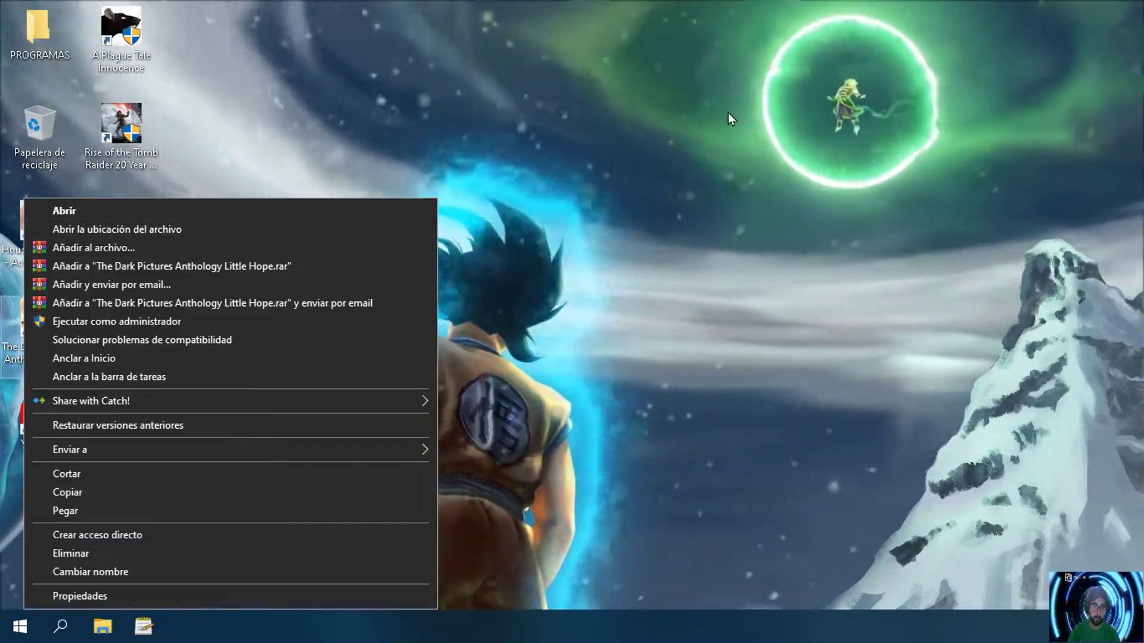
left_click(35, 334)
right_click(34, 334)
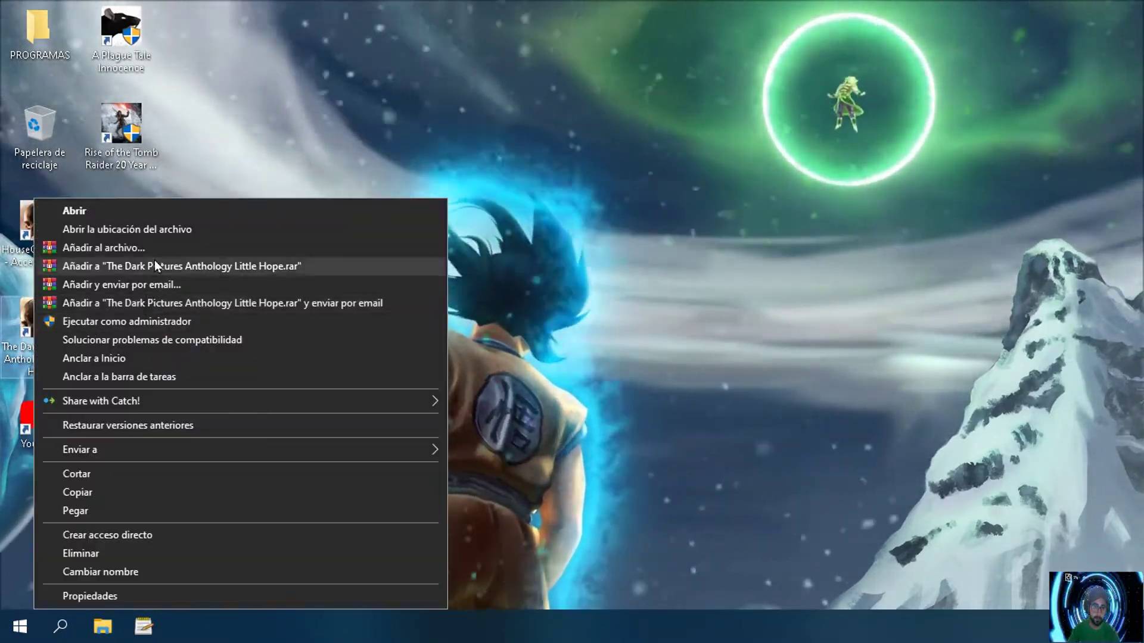
left_click(159, 239)
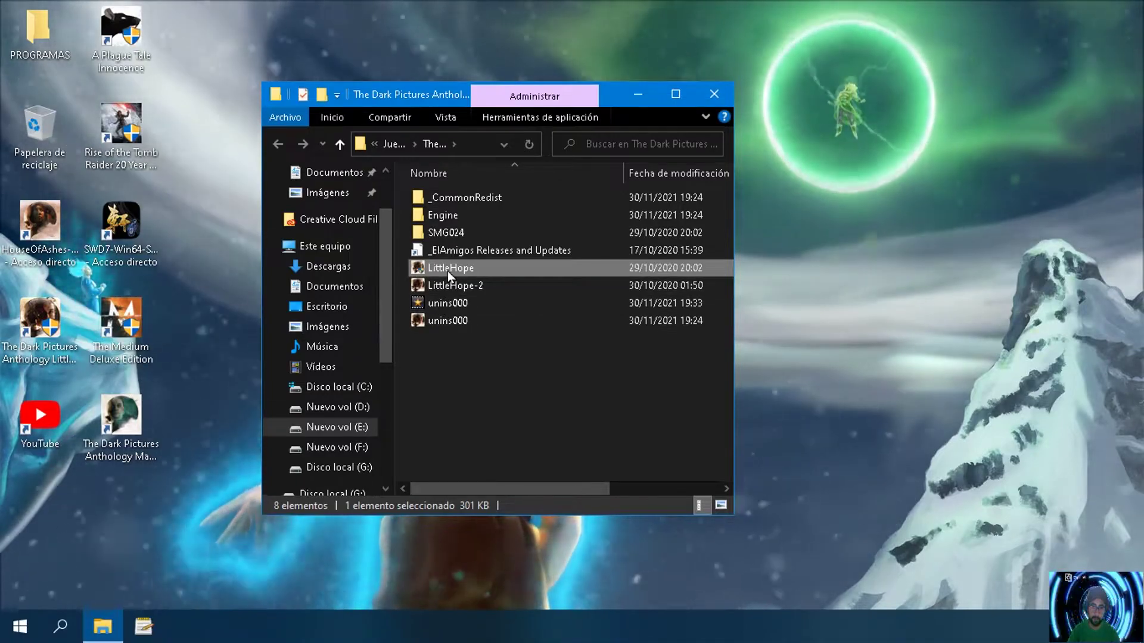
double_click(446, 233)
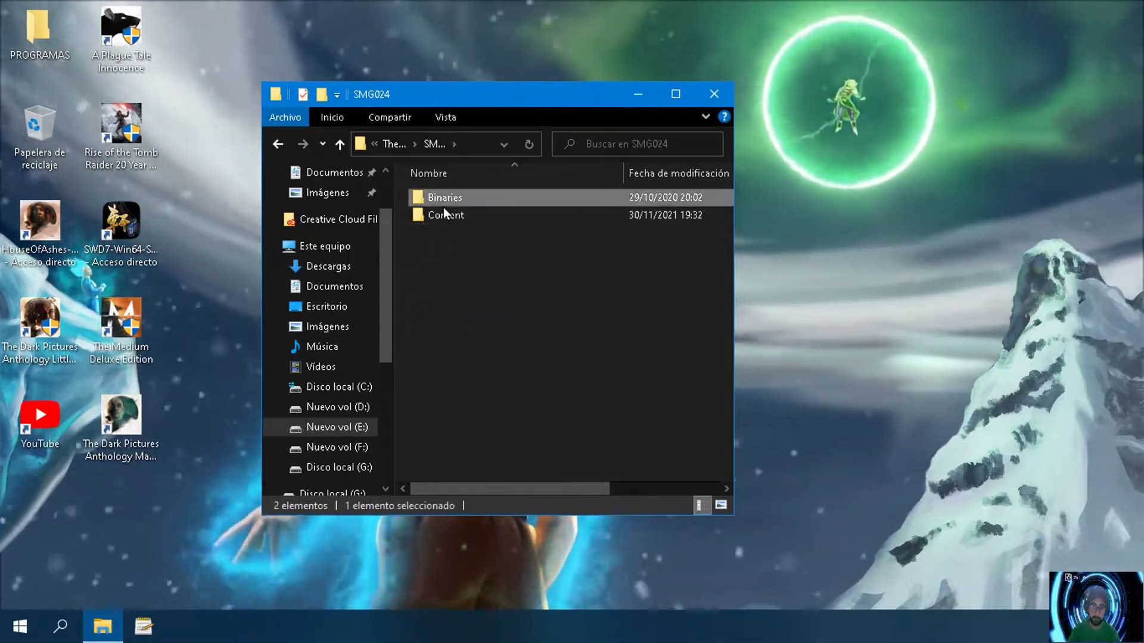
double_click(444, 198)
double_click(446, 199)
double_click(469, 304)
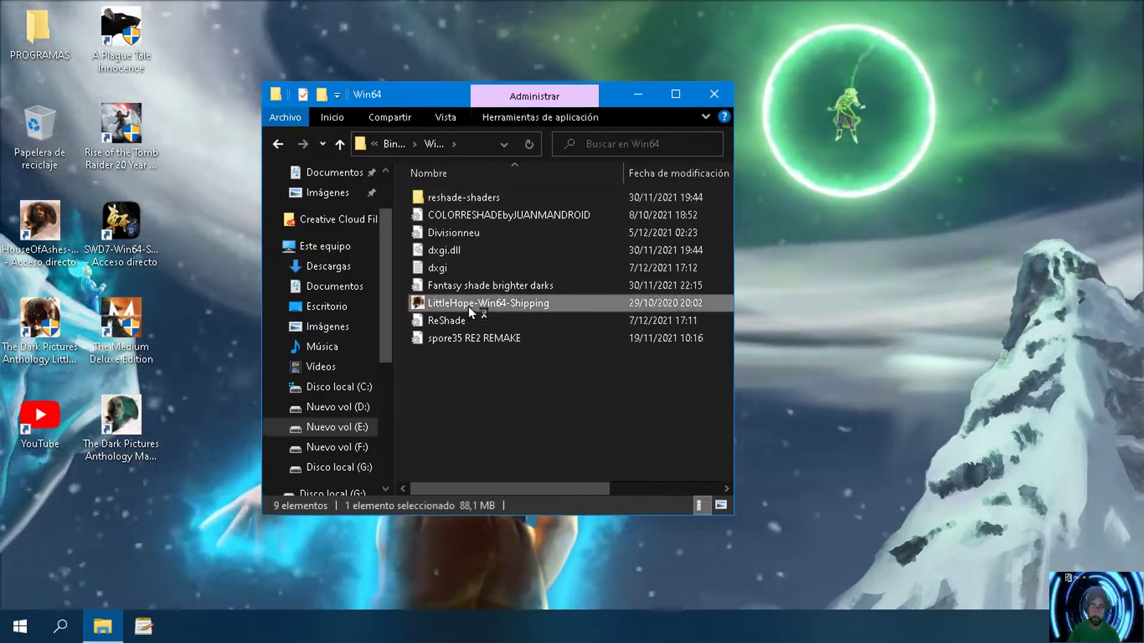
left_click(714, 94)
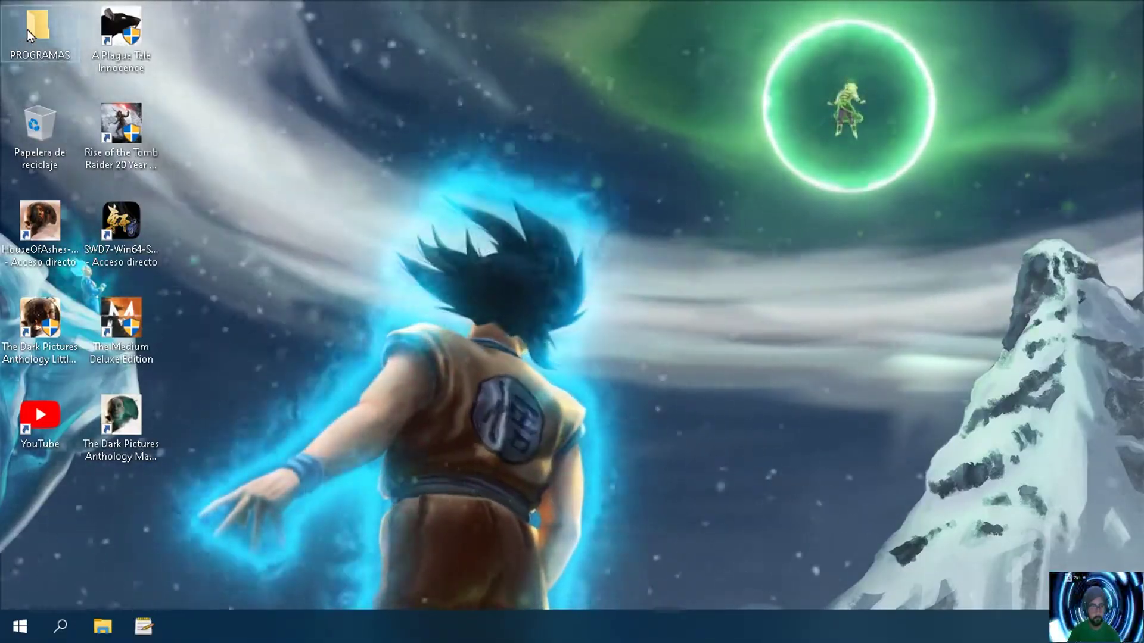
Step: Reopen the PROGRAMAS folder on the desktop and start GeForce Experience from it again
double_click(26, 29)
left_click(492, 356)
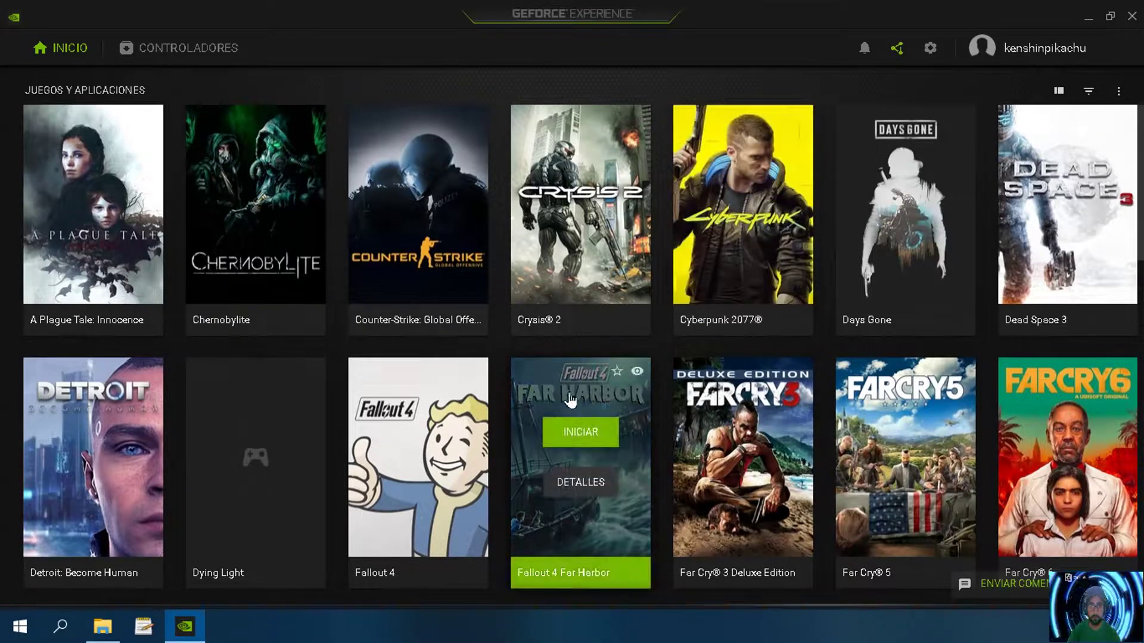
Step: Examine the detected games and applications in GeForce Experience through to the end of the list, and open the VLC details
scroll(818, 409, "down", 3)
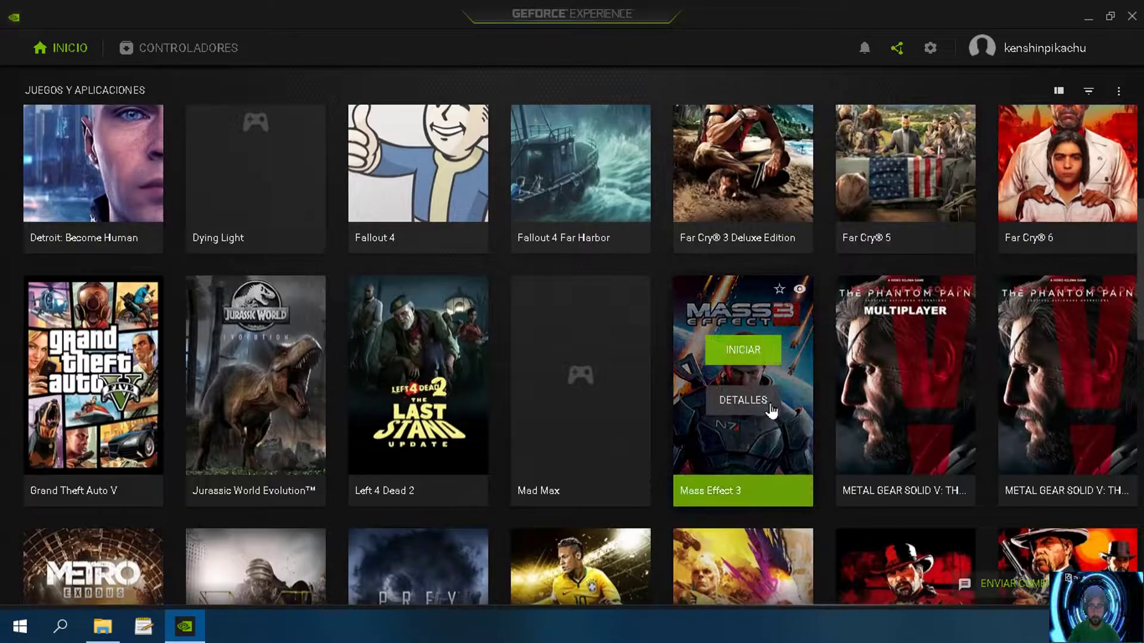
scroll(676, 387, "down", 4)
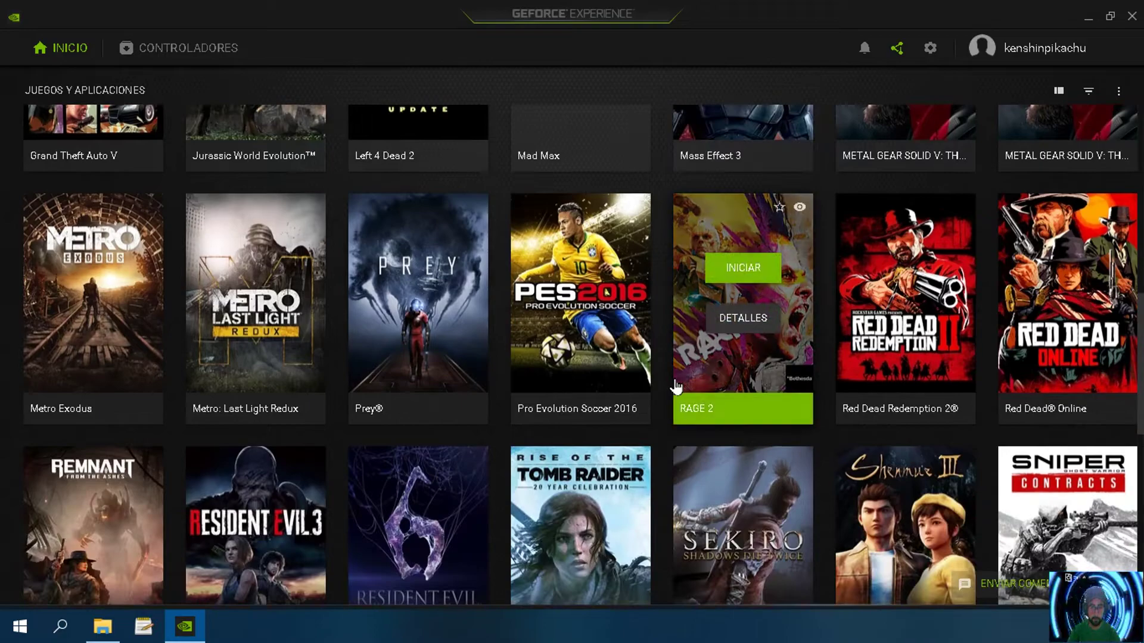
scroll(596, 384, "up", 3)
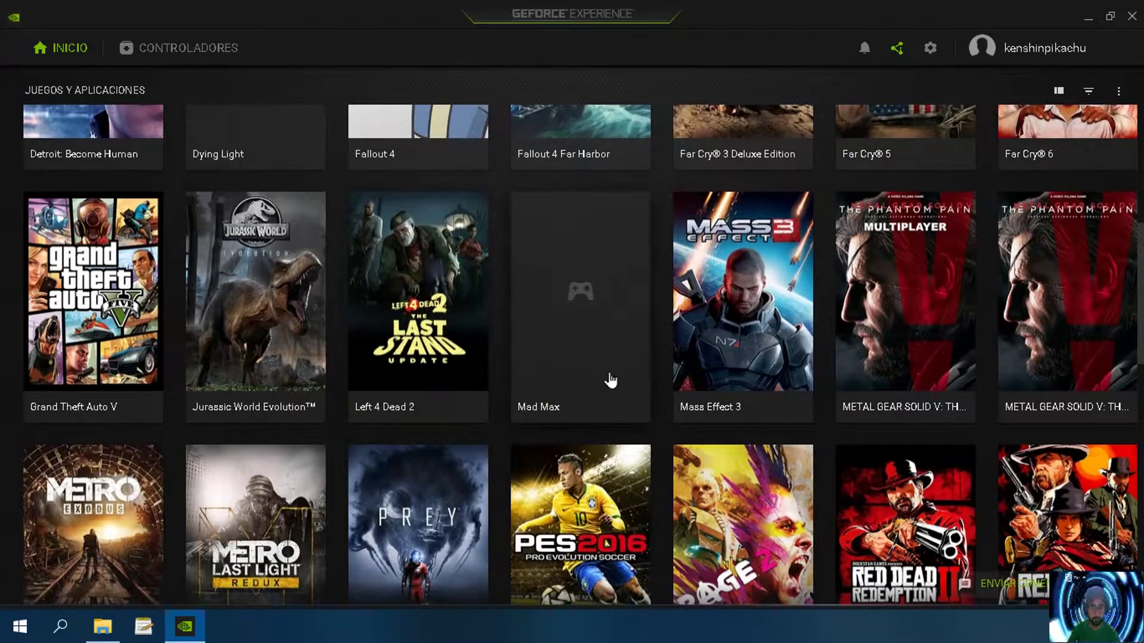
scroll(605, 380, "down", 1)
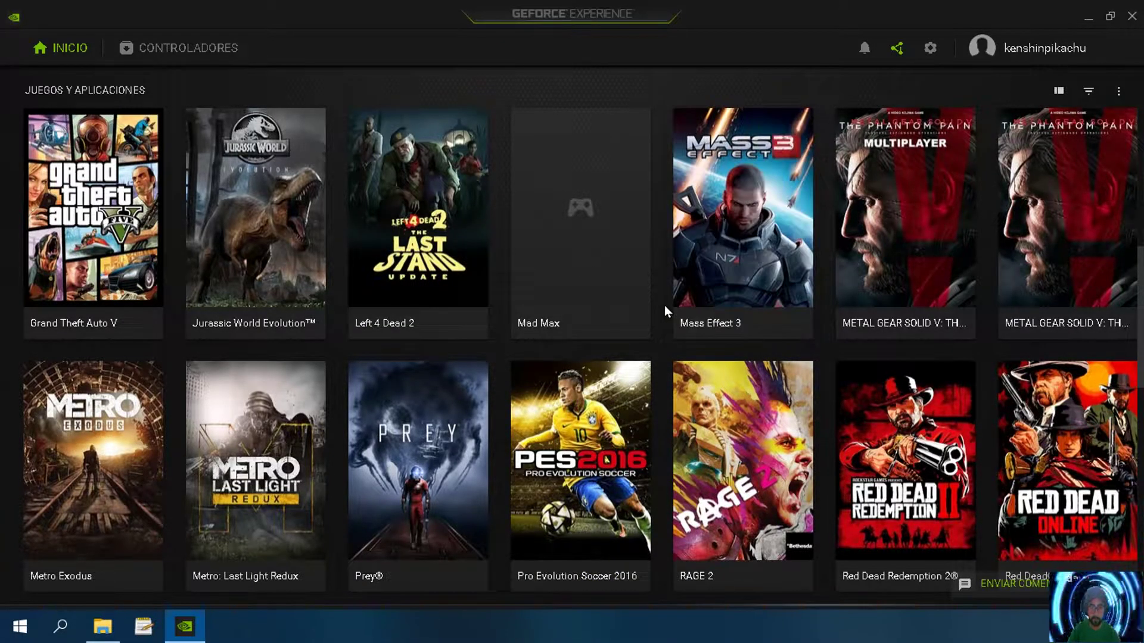
scroll(858, 381, "down", 2)
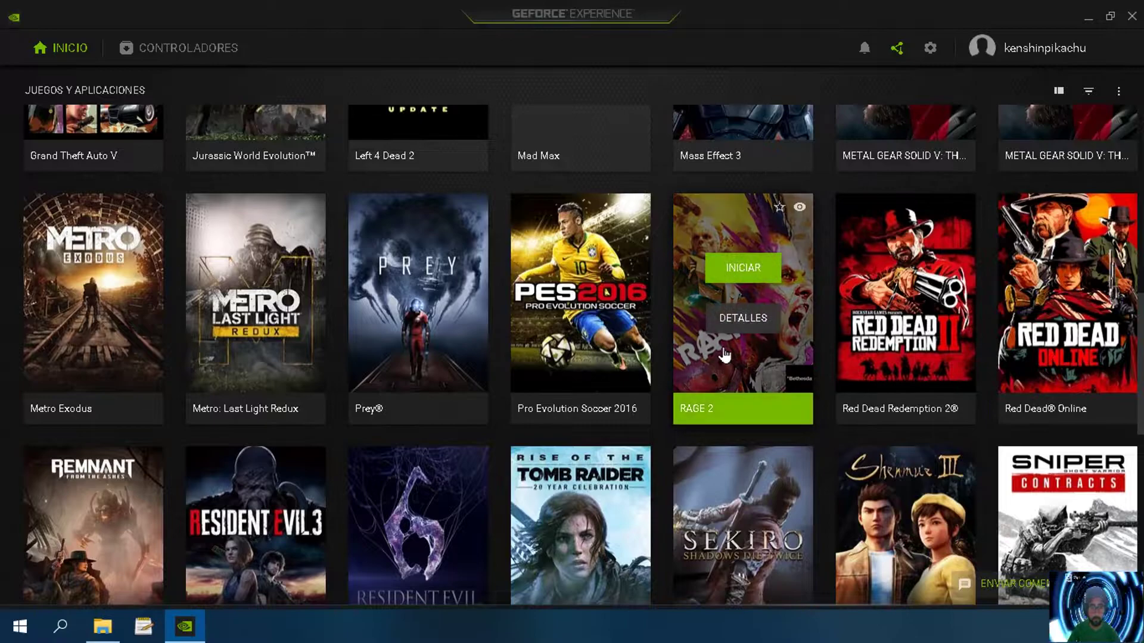
scroll(624, 357, "down", 4)
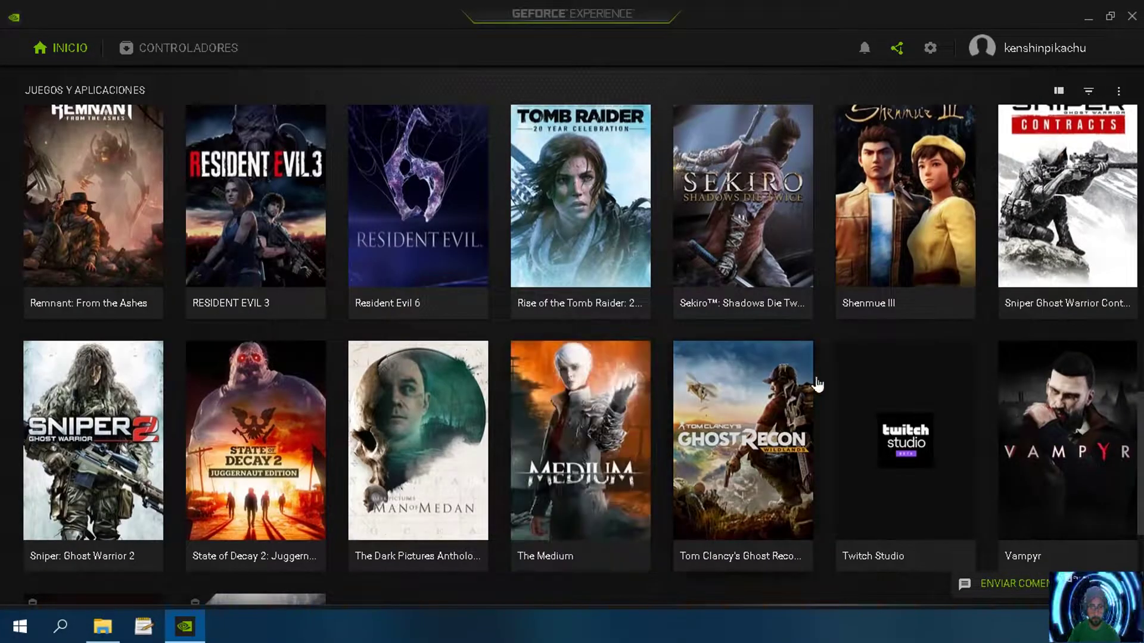
scroll(817, 373, "down", 3)
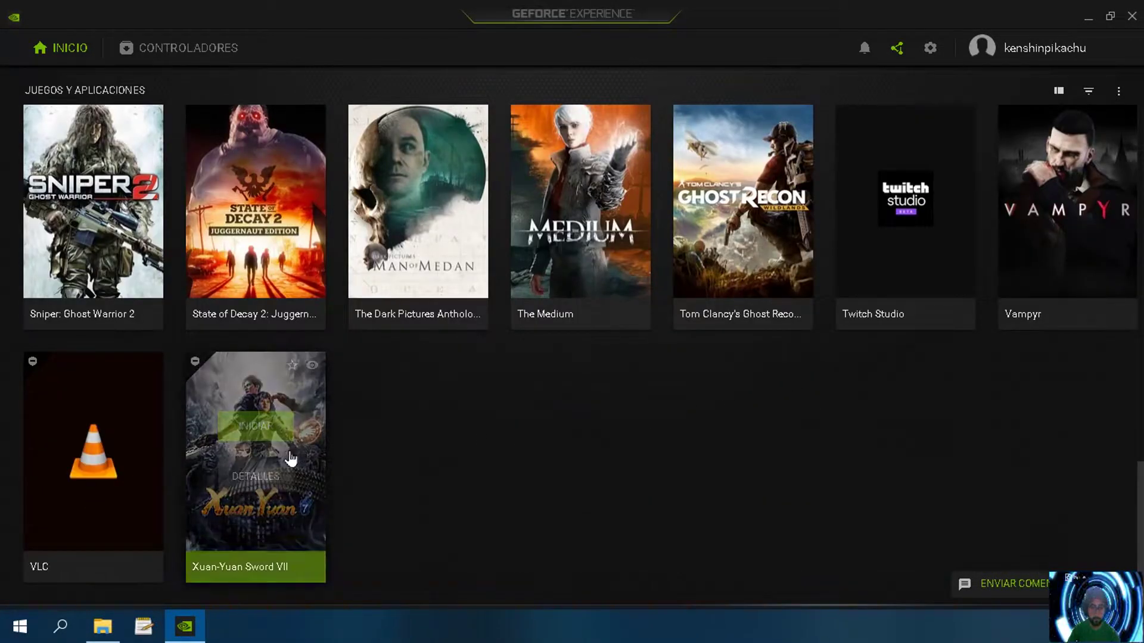
scroll(249, 288, "up", 2)
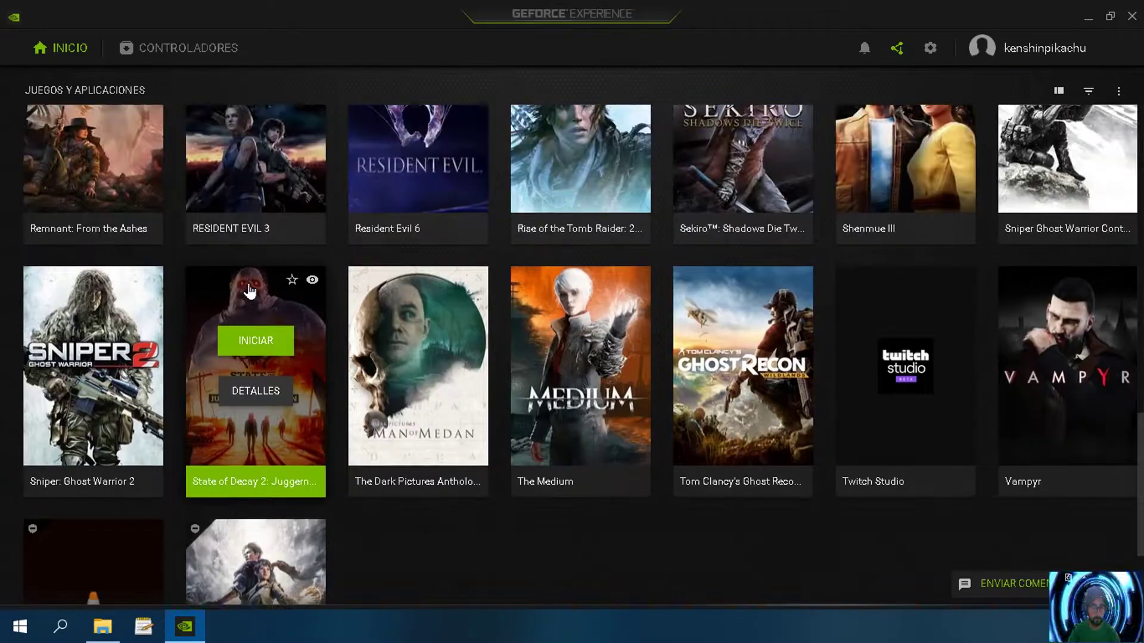
scroll(250, 297, "down", 2)
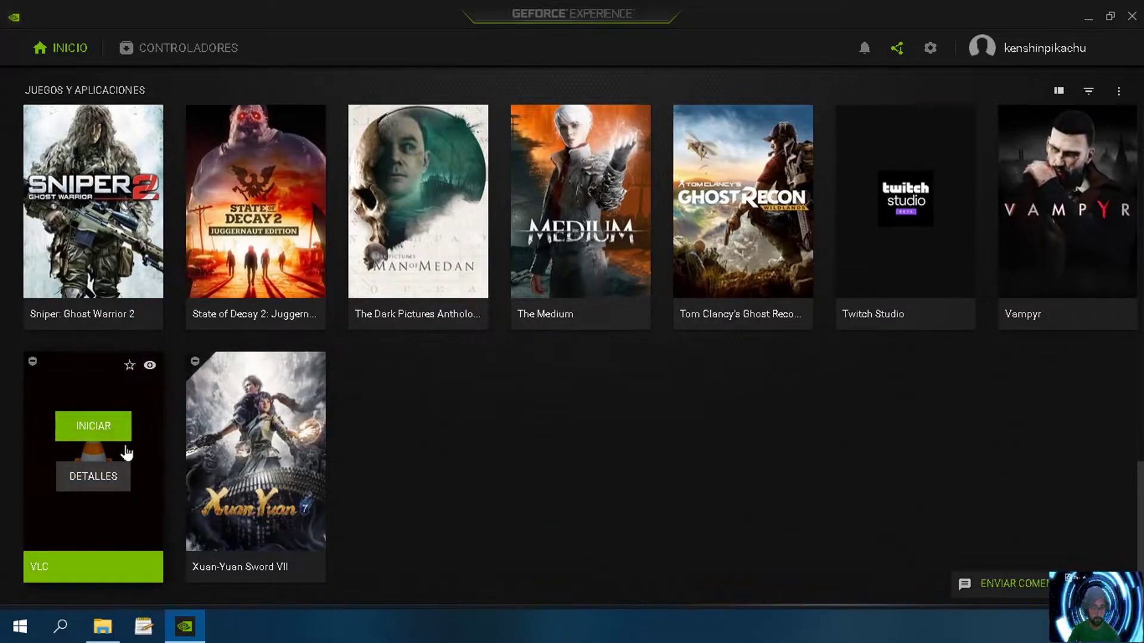
left_click(34, 362)
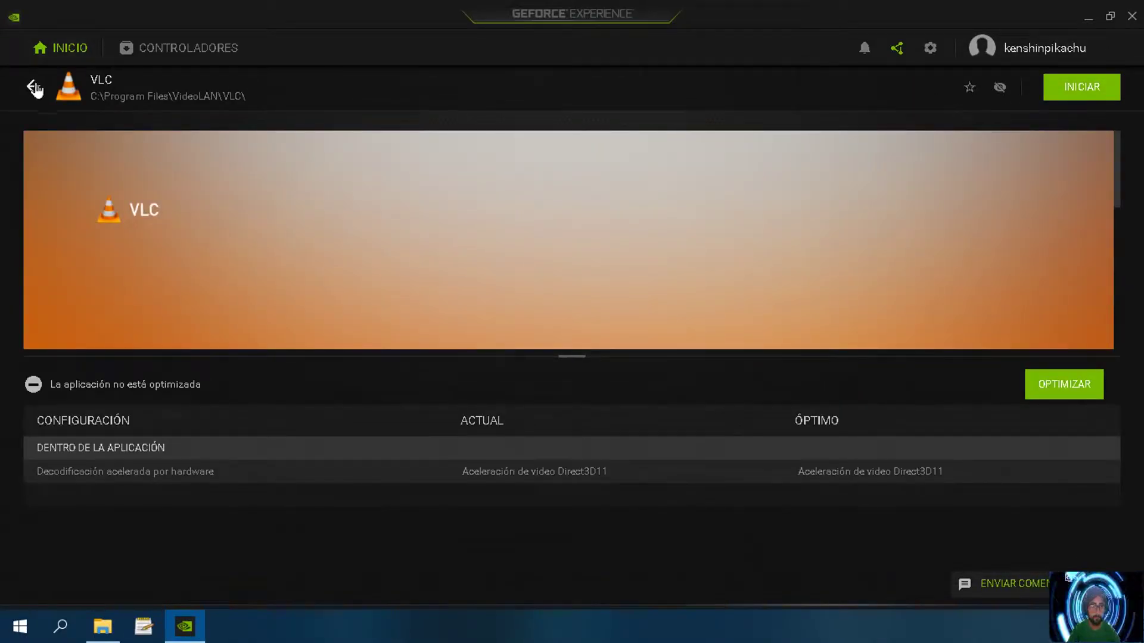
Step: Return from the VLC details to the games and applications list and hide Twitch Studio from it
left_click(34, 87)
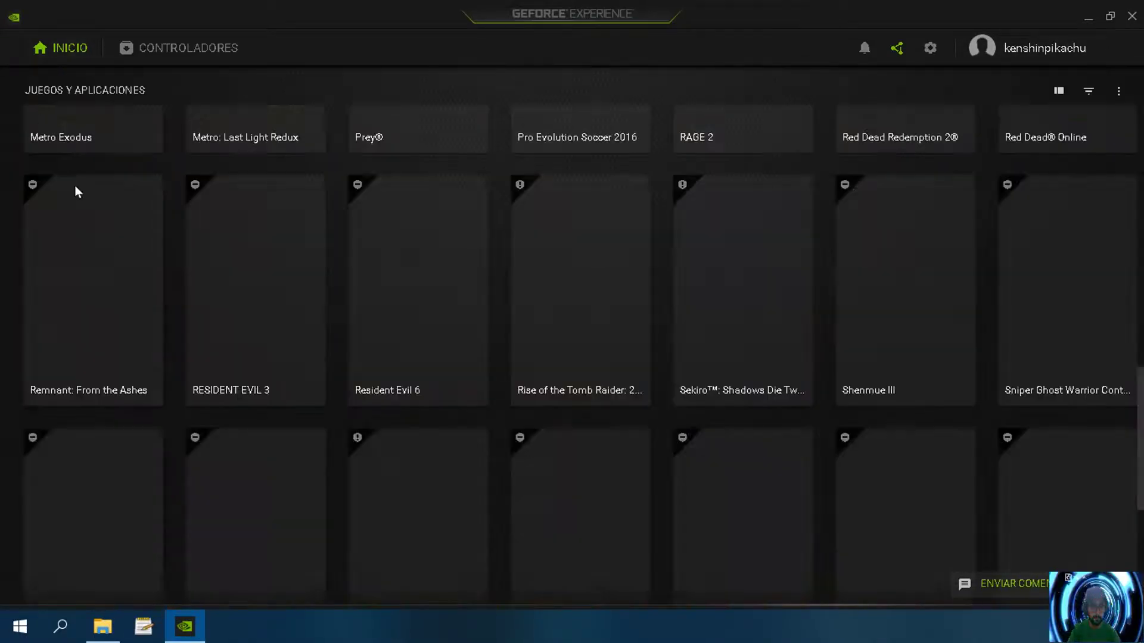
scroll(752, 416, "down", 5)
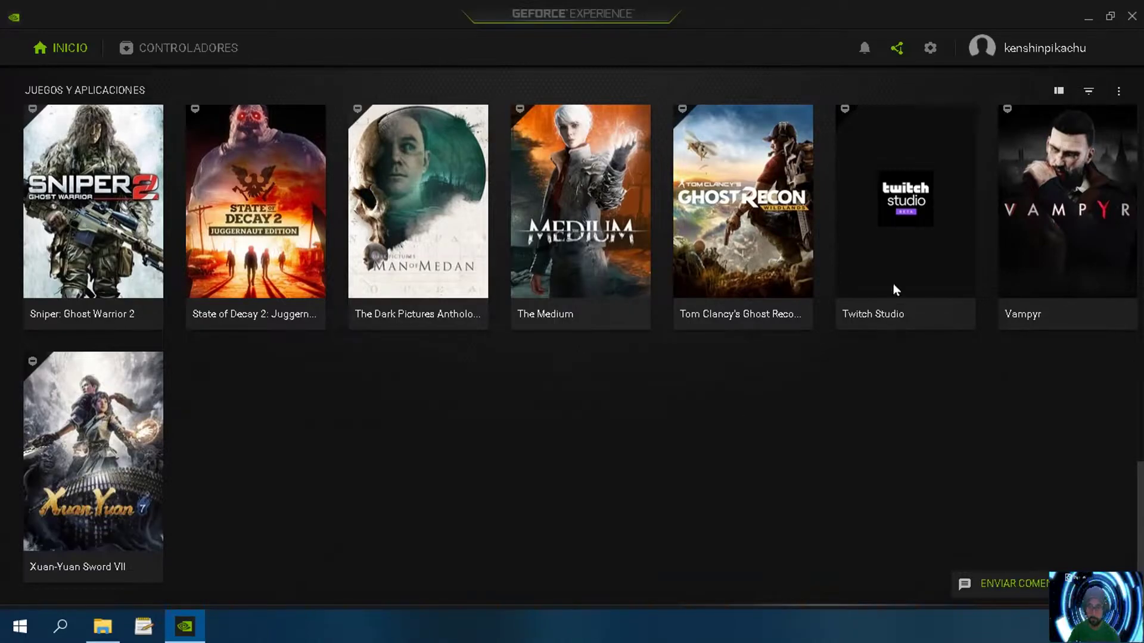
scroll(860, 140, "up", 2)
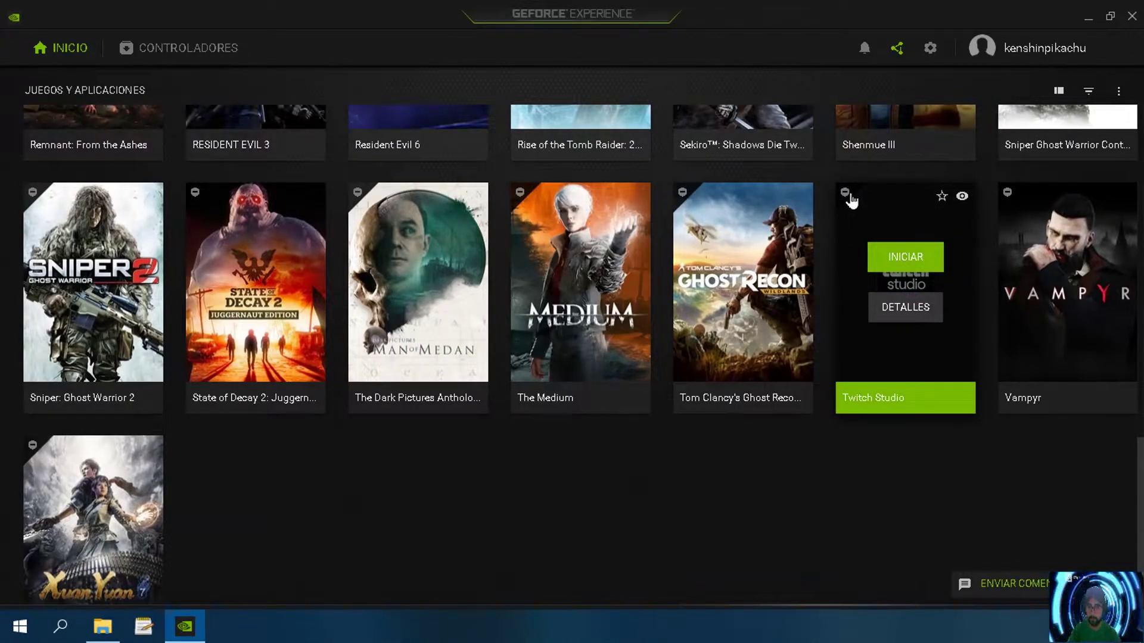
left_click(962, 197)
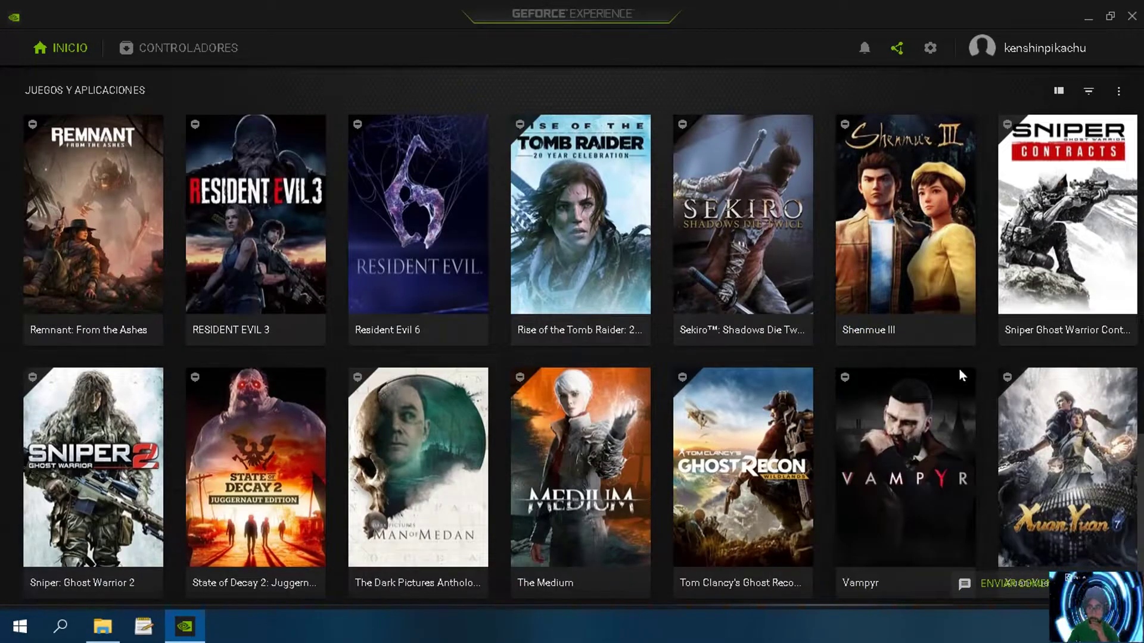
Step: Examine the whole games and applications list for The Dark Pictures Anthology titles, ending back near its beginning
scroll(960, 370, "up", 2)
scroll(941, 371, "up", 2)
scroll(859, 359, "up", 2)
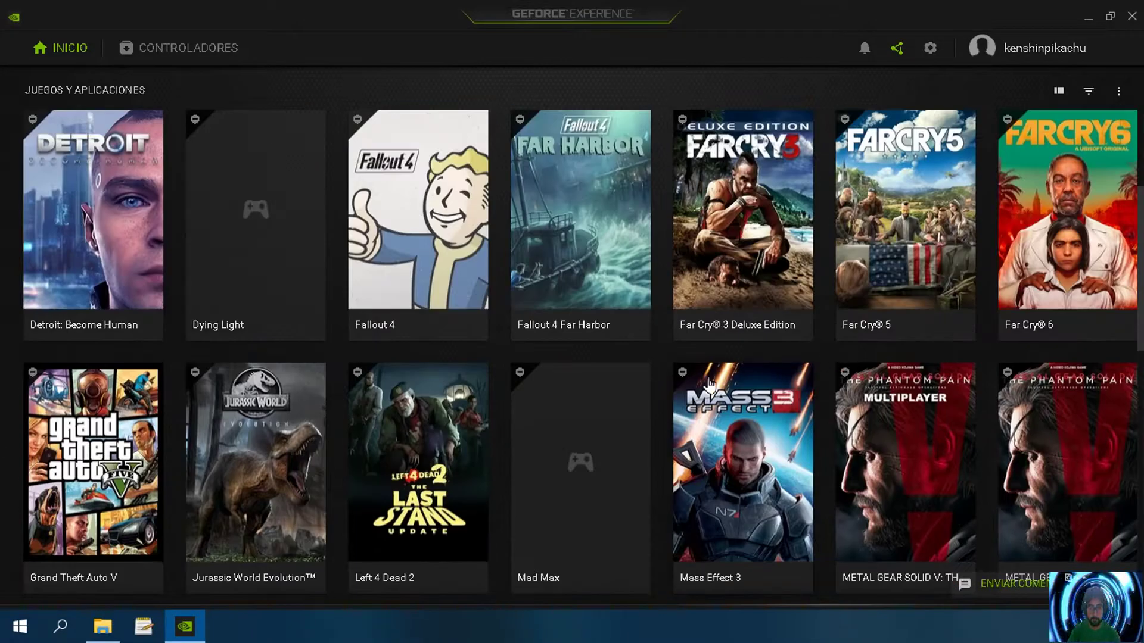
scroll(566, 388, "up", 2)
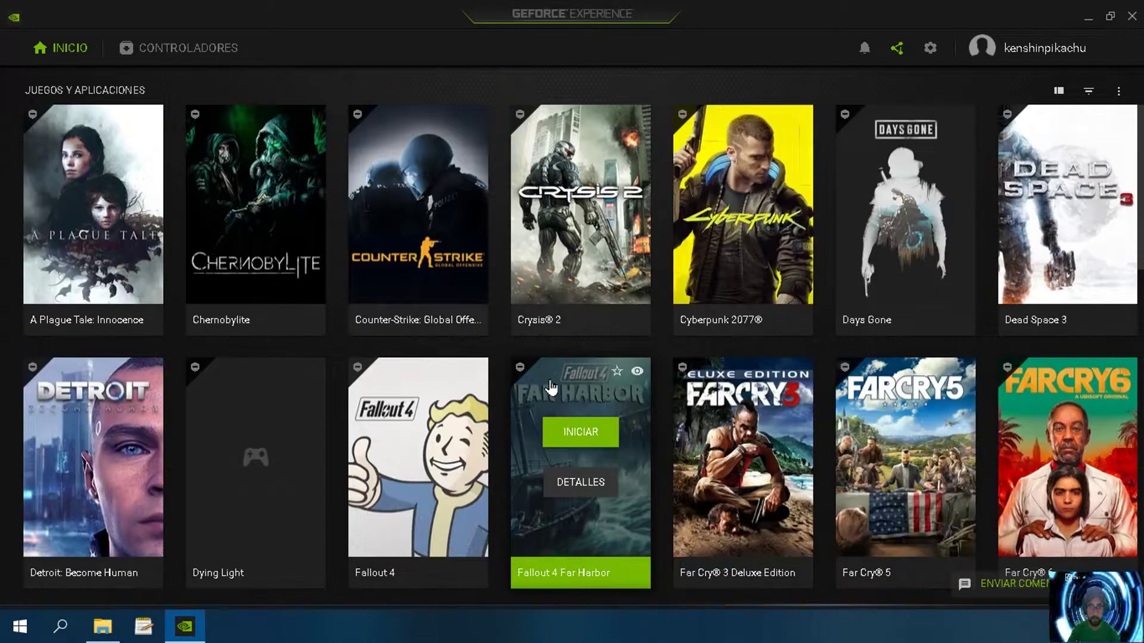
scroll(947, 298, "down", 3)
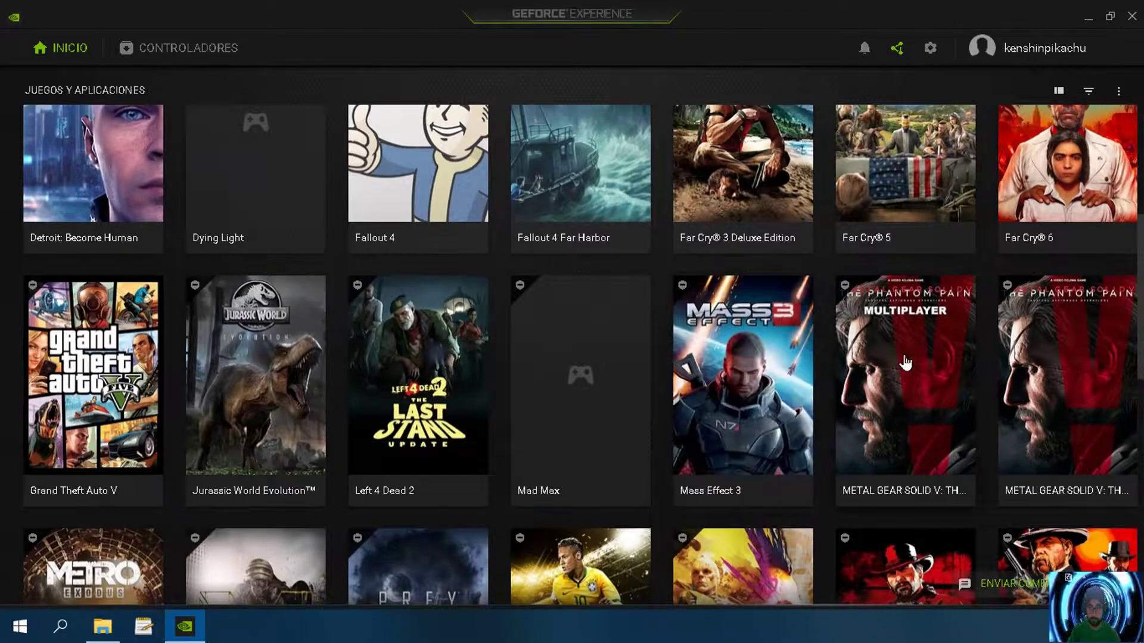
scroll(524, 386, "down", 5)
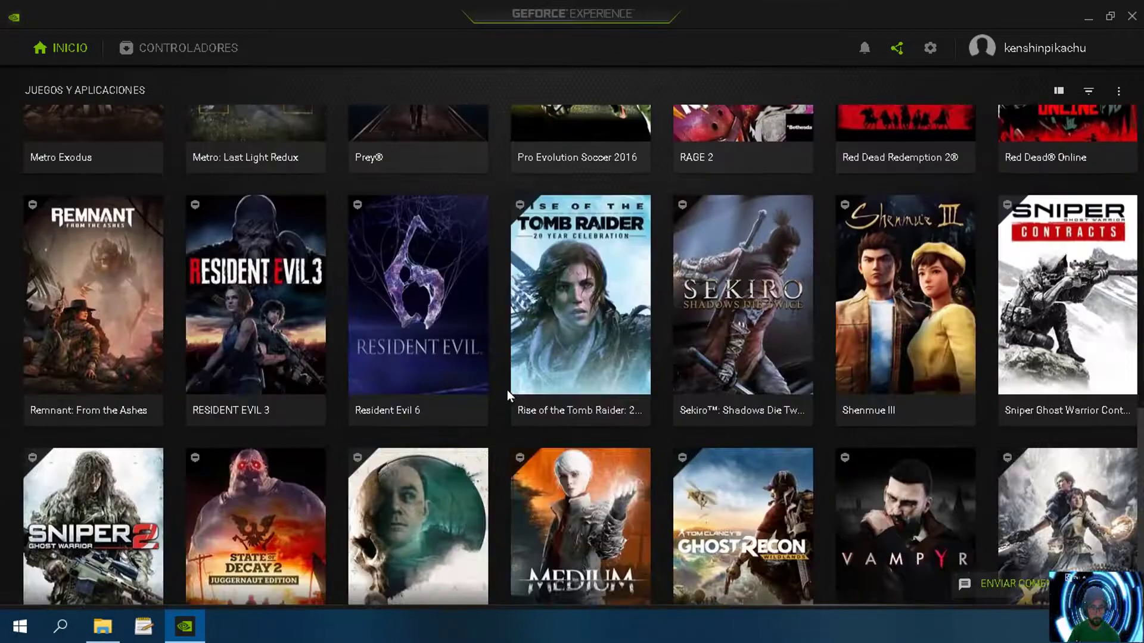
scroll(508, 388, "down", 2)
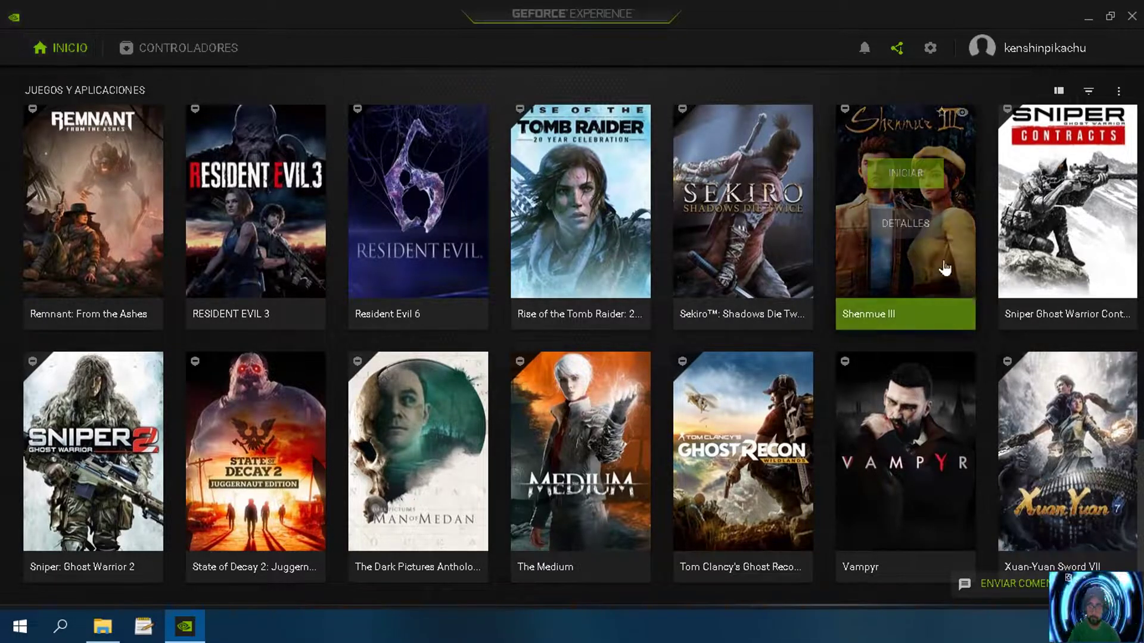
mouse_move(1027, 569)
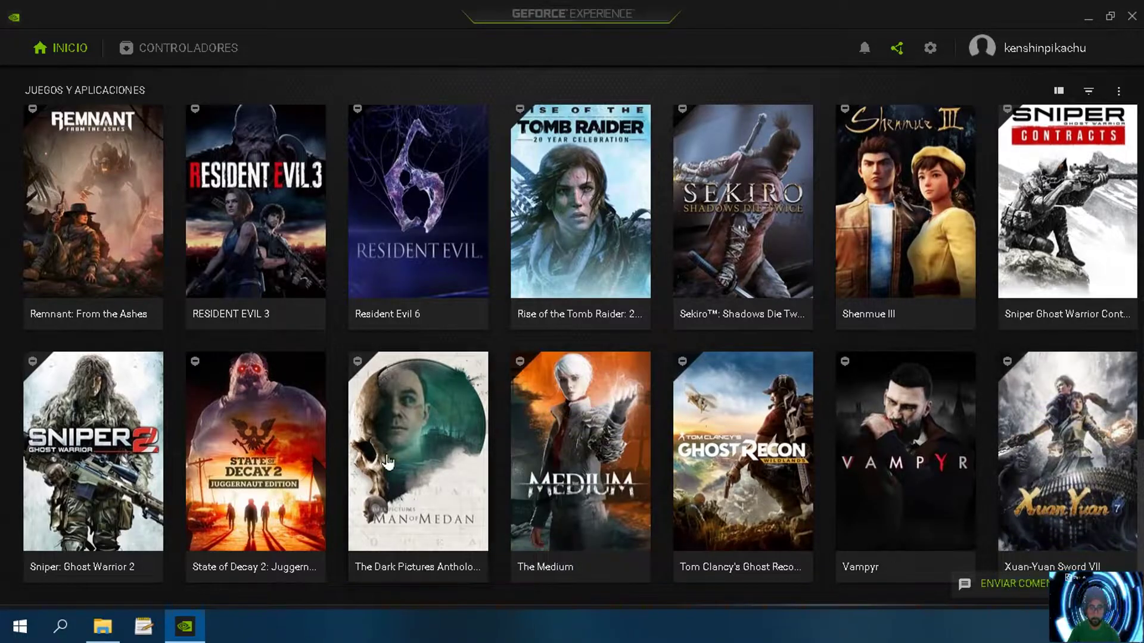
scroll(250, 125, "up", 15)
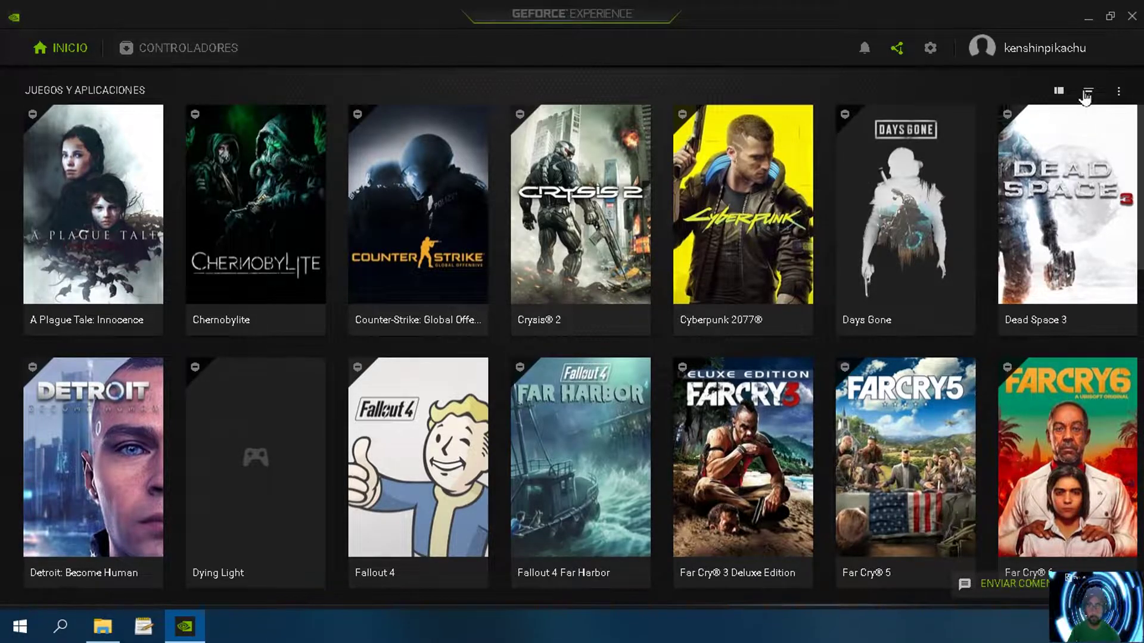
Step: In the games and applications settings, rescan with the E:\Juegos search location selected and enable automatic optimization of newly added games and applications
left_click(931, 49)
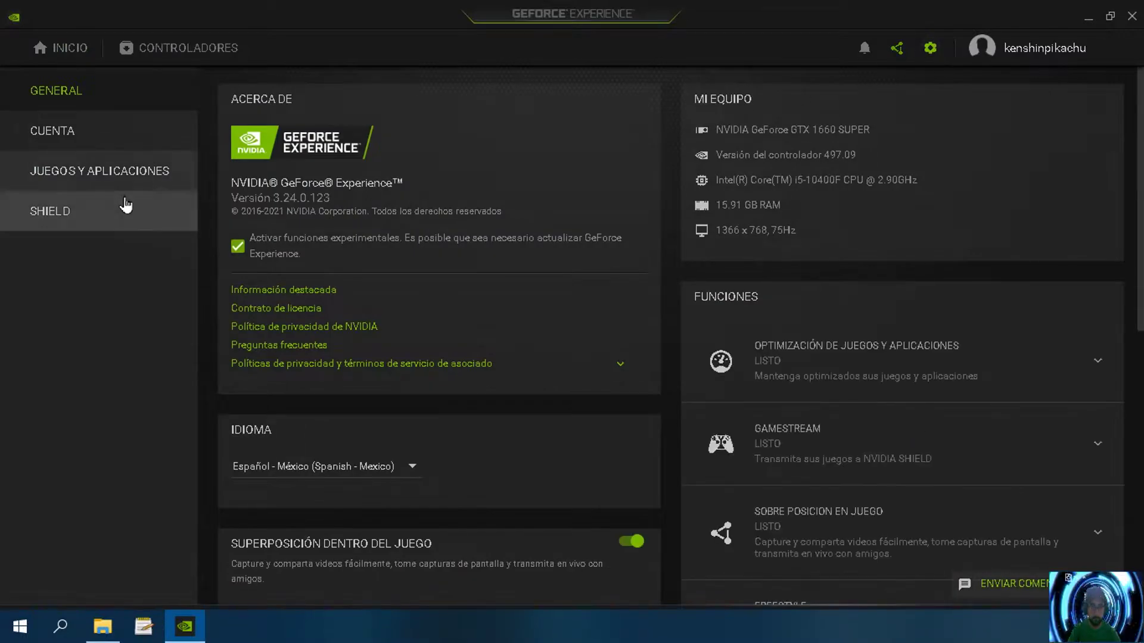
left_click(133, 178)
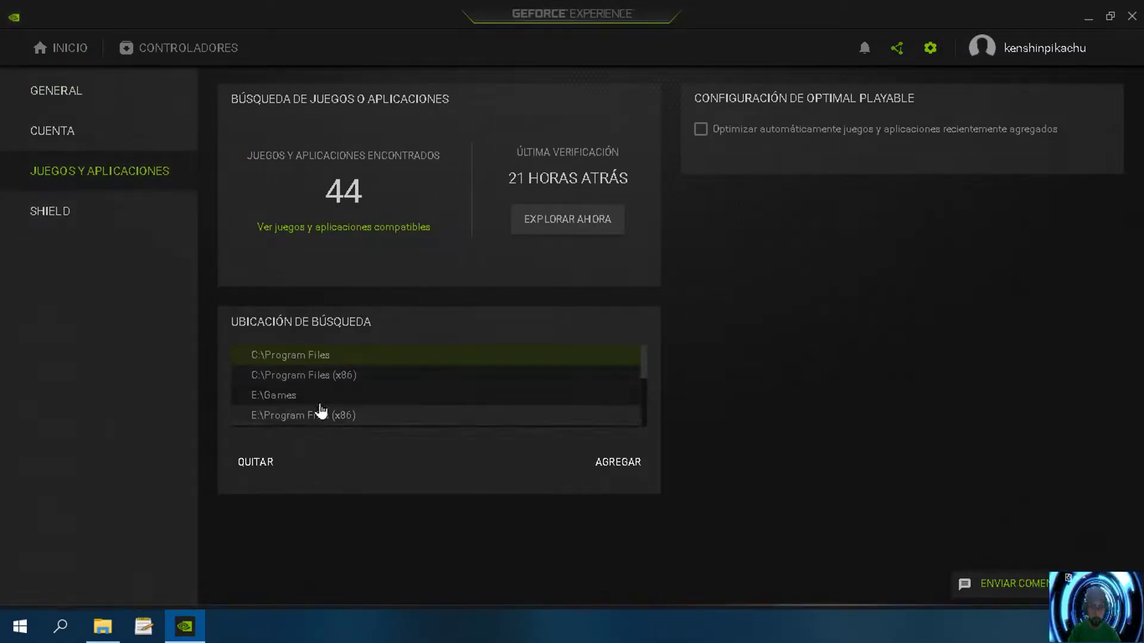
scroll(396, 411, "down", 3)
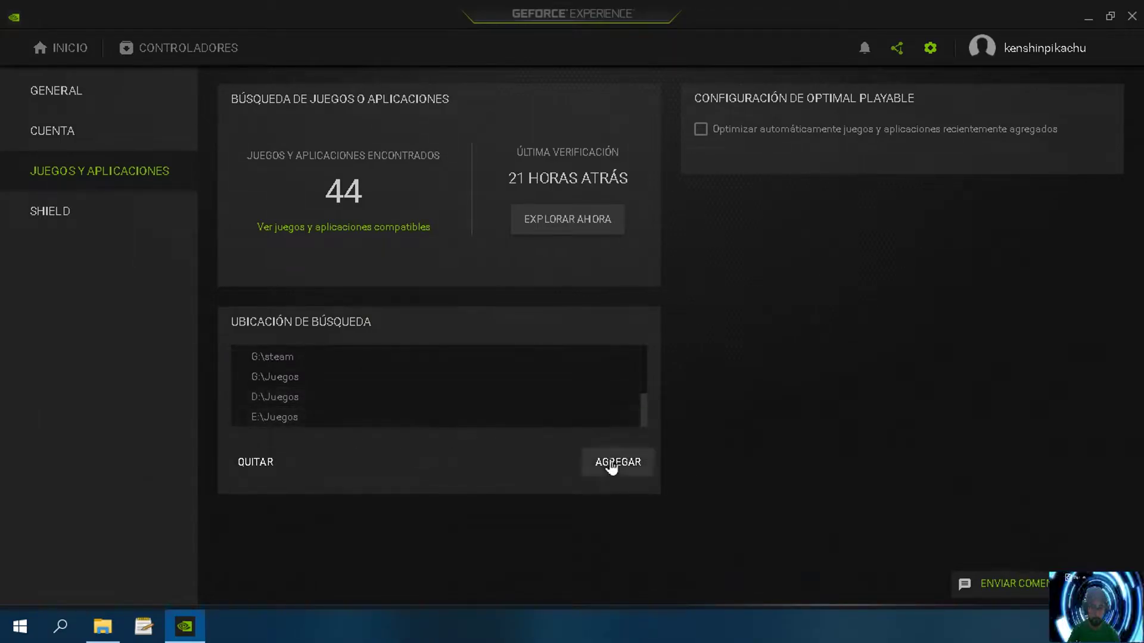
left_click(298, 420)
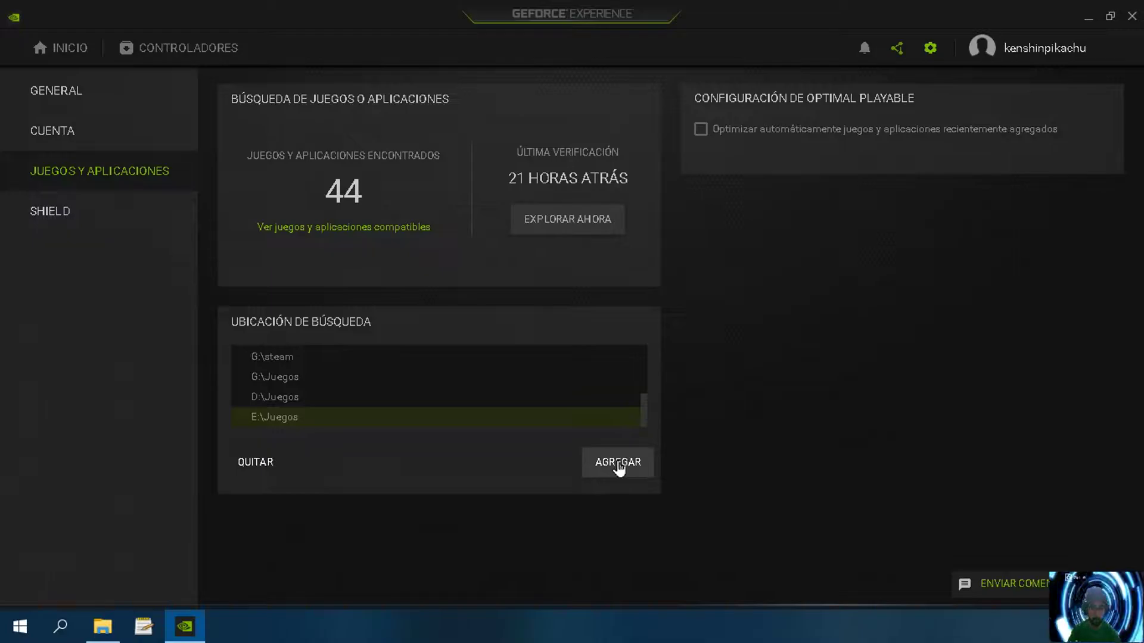
left_click(564, 228)
left_click(703, 130)
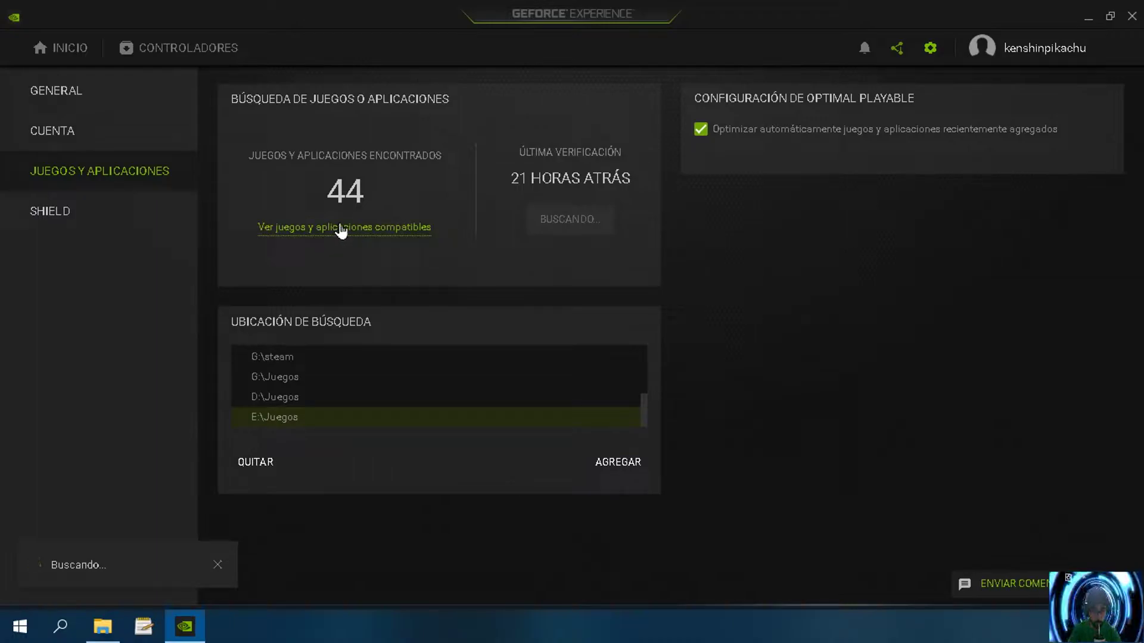
Step: Close GeForce Experience and the PROGRAMAS folder, and launch The Dark Pictures Anthology Little Hope from its desktop shortcut
left_click(1132, 16)
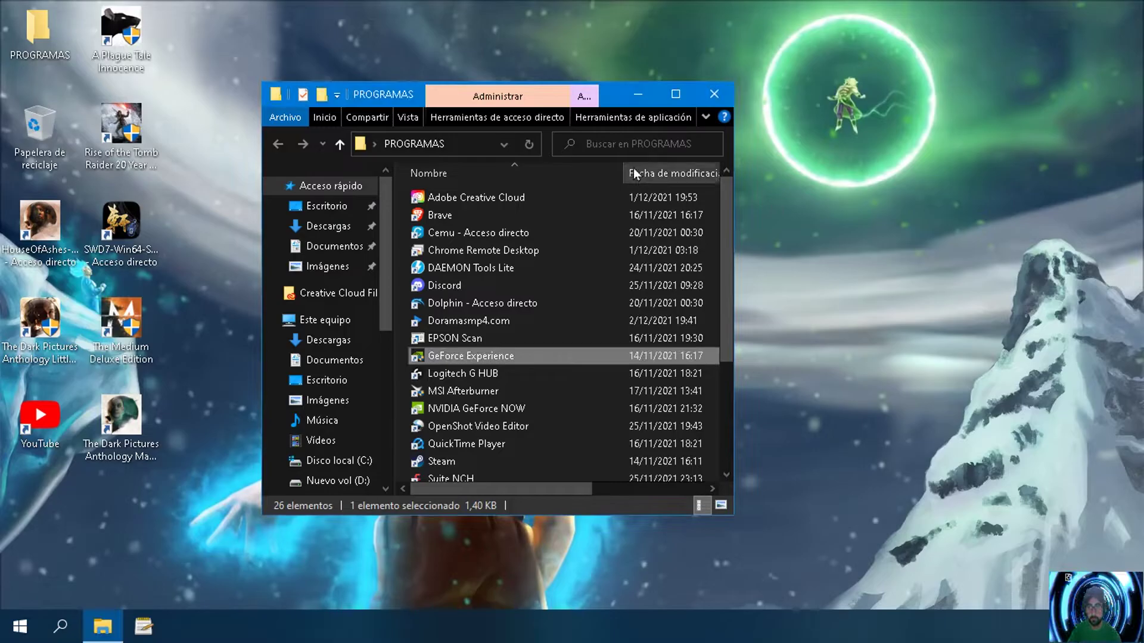
left_click(710, 102)
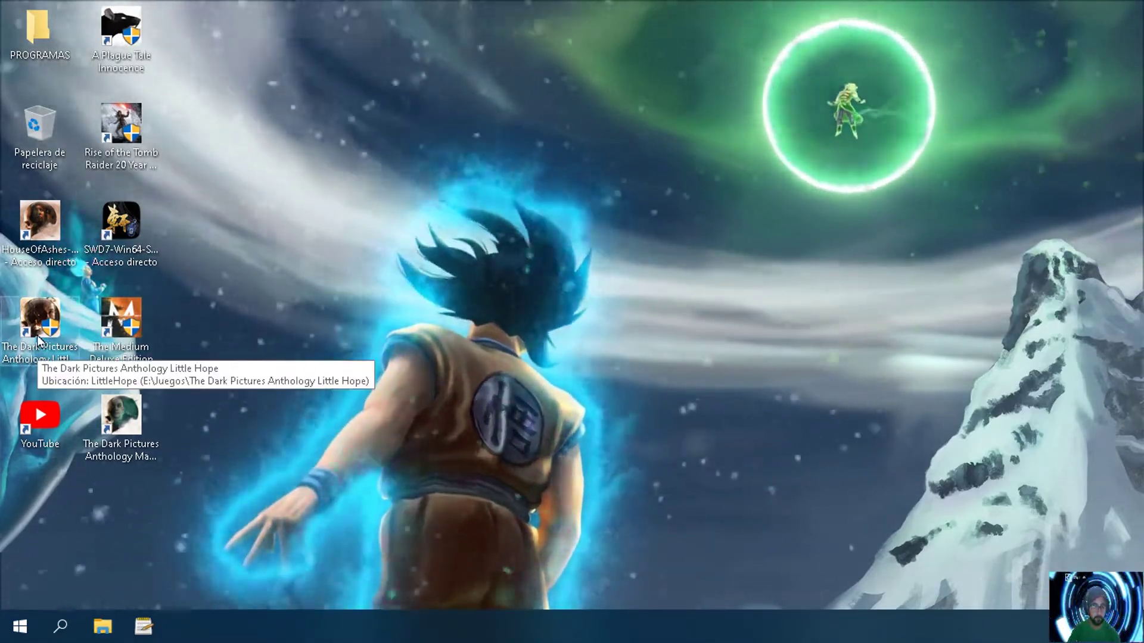
double_click(37, 335)
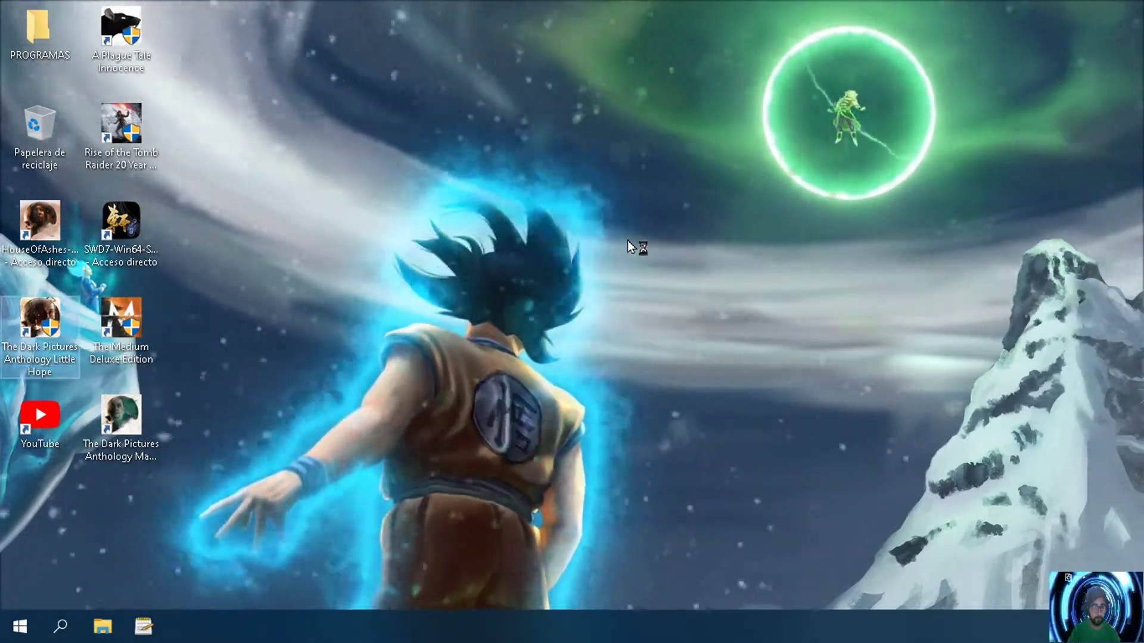